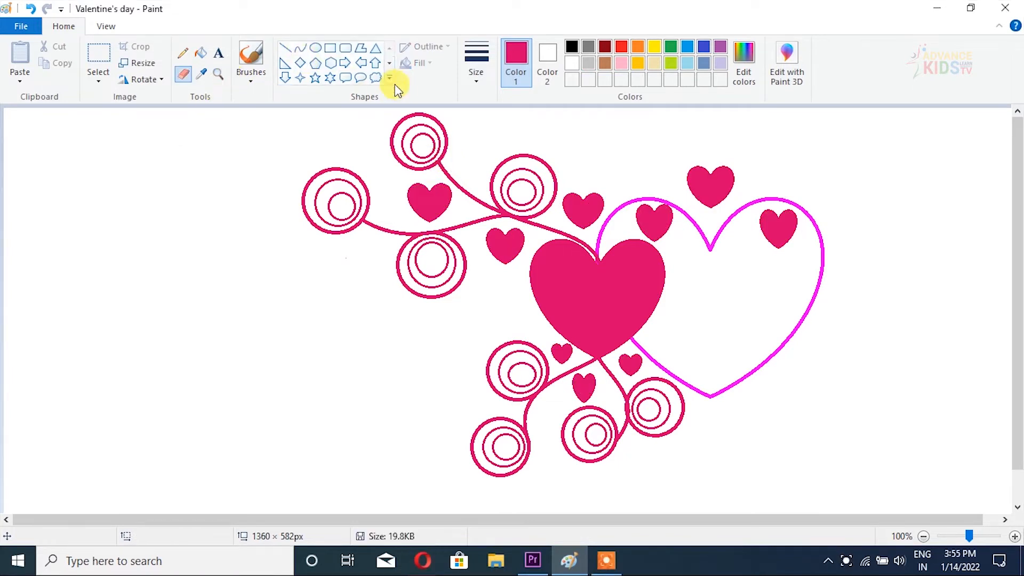
Draw five small heart outlines in the current pink: three around the upper circles and two beside the lower circles
click(389, 78)
click(281, 93)
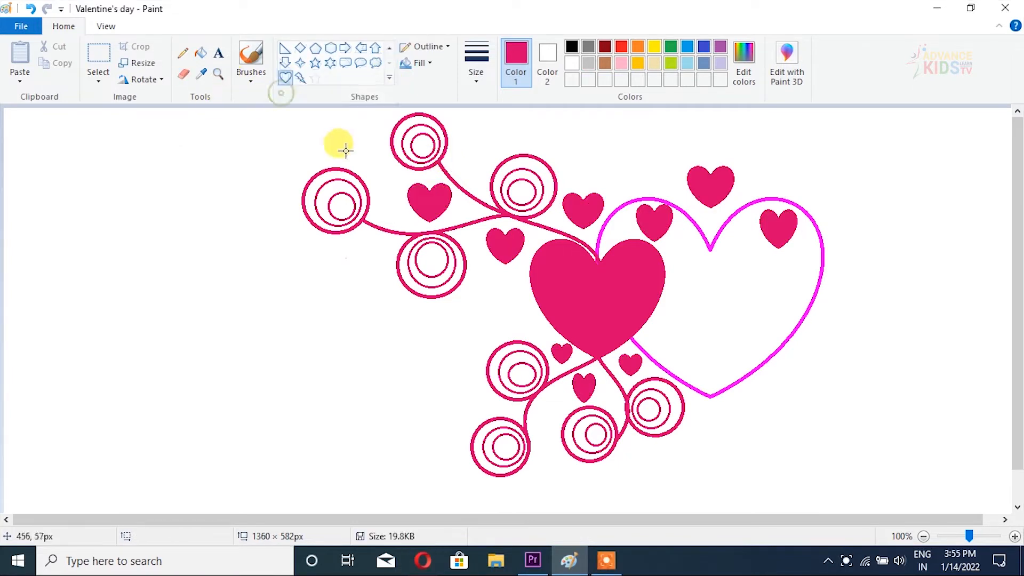
drag(346, 141, 381, 171)
drag(343, 239, 380, 271)
drag(453, 148, 486, 178)
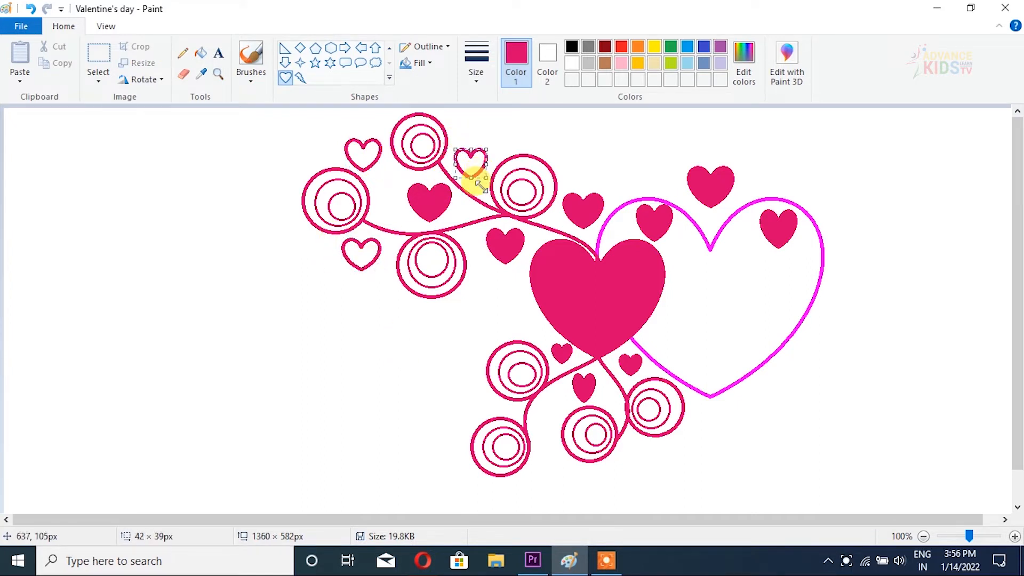
mouse_move(468, 390)
mouse_down()
mouse_move(494, 414)
mouse_move(478, 404)
mouse_up()
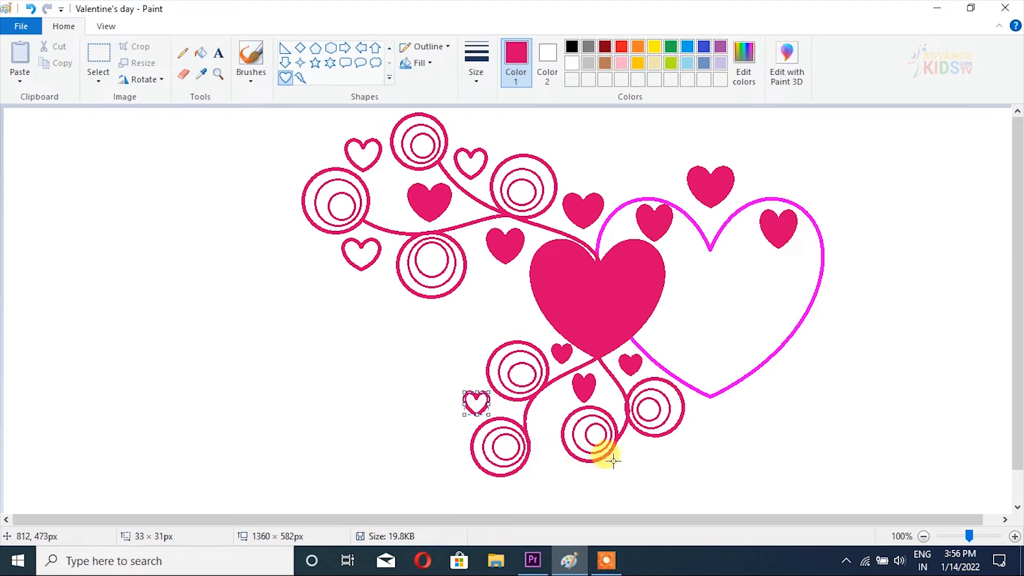
drag(621, 444, 652, 473)
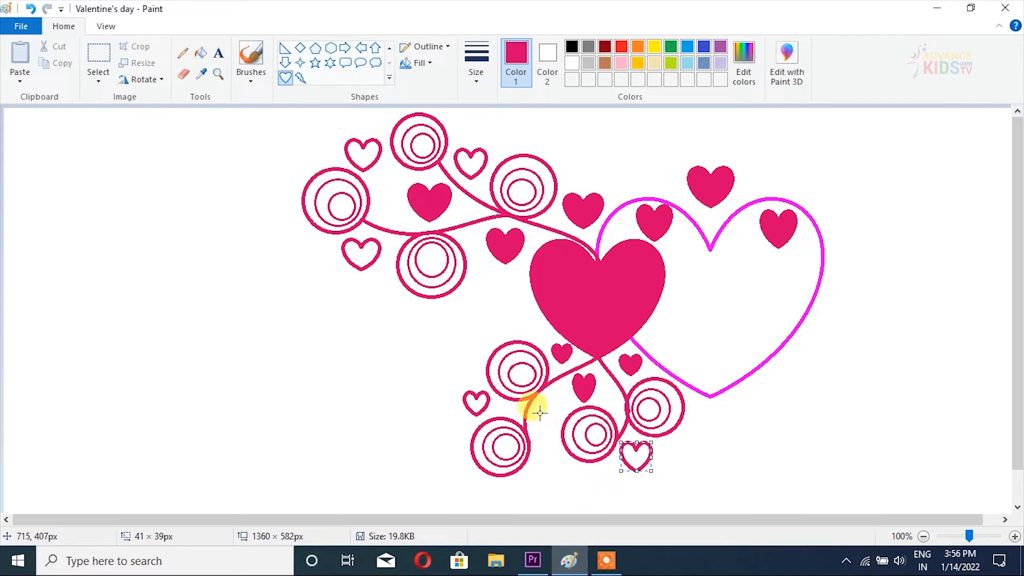
Fill the five new small heart outlines with the same pink
click(201, 52)
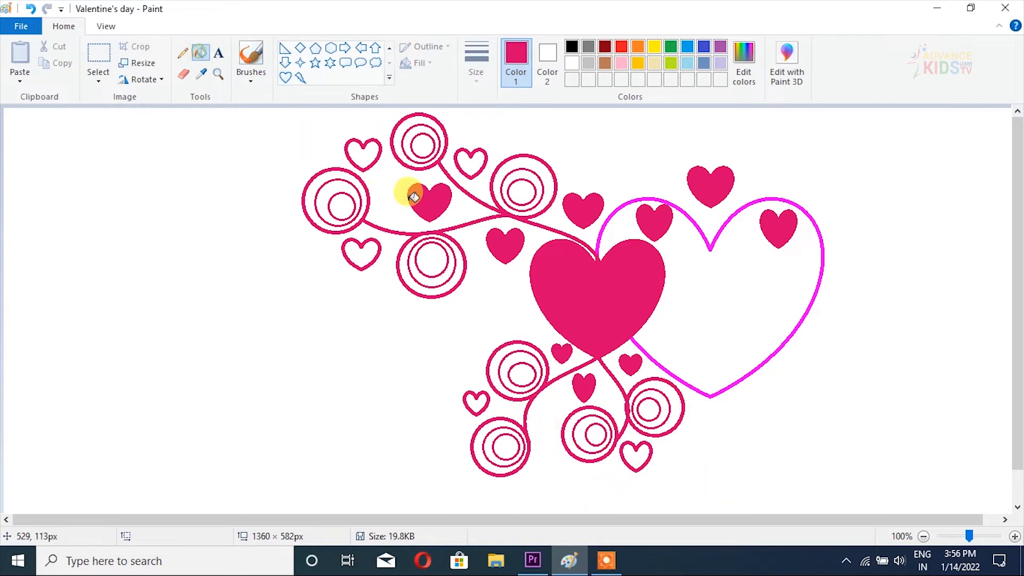
click(363, 155)
click(361, 251)
click(472, 160)
click(477, 401)
click(635, 453)
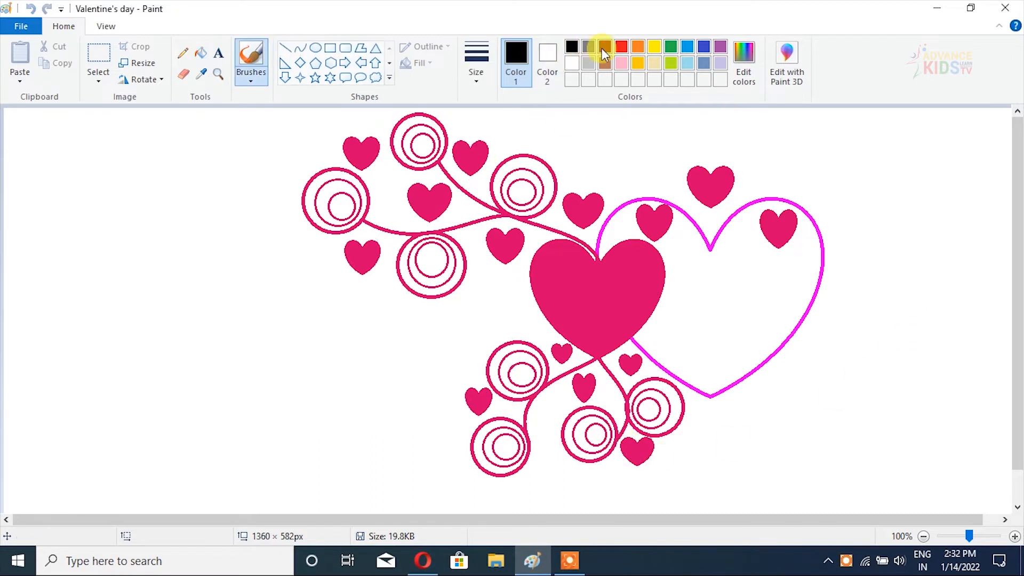
Fill the canvas background with dark red
click(605, 46)
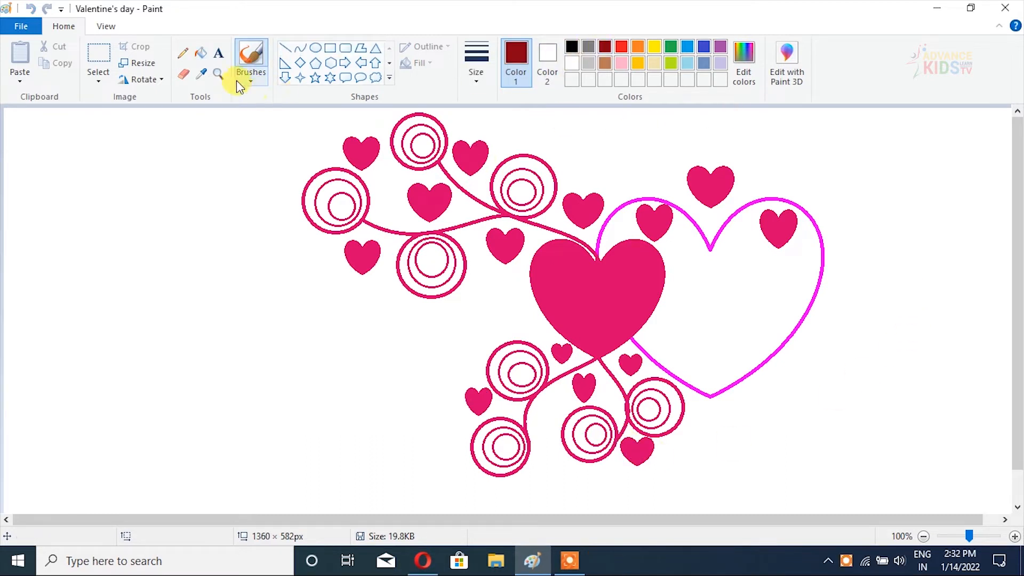
click(200, 53)
click(203, 202)
Fill the white rings and centres of the four upper circles with dark red
click(324, 177)
click(331, 191)
click(337, 204)
click(419, 145)
click(407, 140)
click(406, 134)
click(496, 171)
click(507, 174)
click(520, 188)
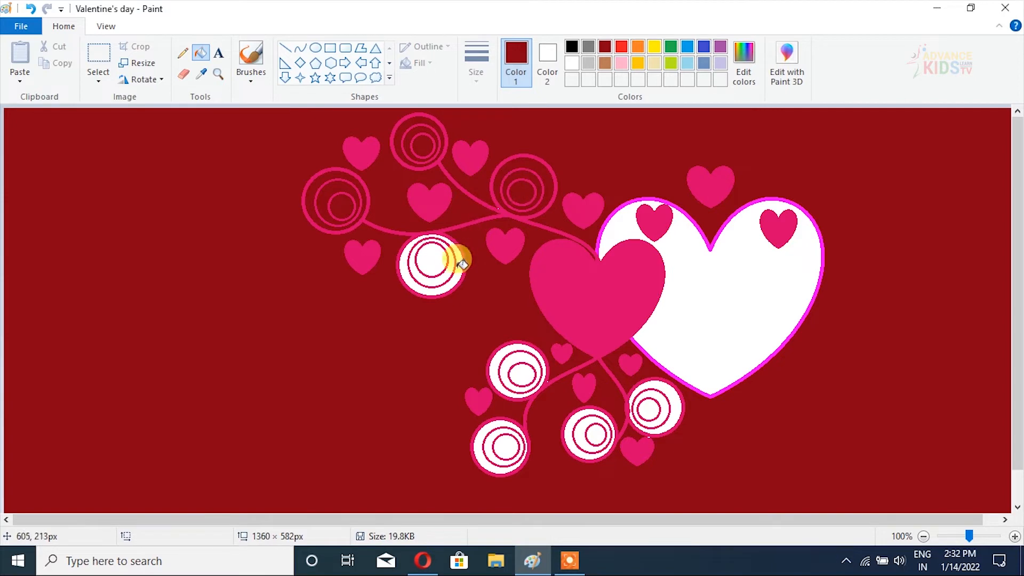
click(457, 257)
click(446, 274)
click(438, 266)
Fill the white rings and centres of the four lower circles with dark red, undoing a misplaced fill
click(518, 355)
key(ctrl+z)
click(507, 356)
click(512, 362)
click(517, 367)
click(487, 446)
click(479, 450)
click(578, 444)
click(569, 436)
click(592, 433)
click(656, 407)
click(651, 406)
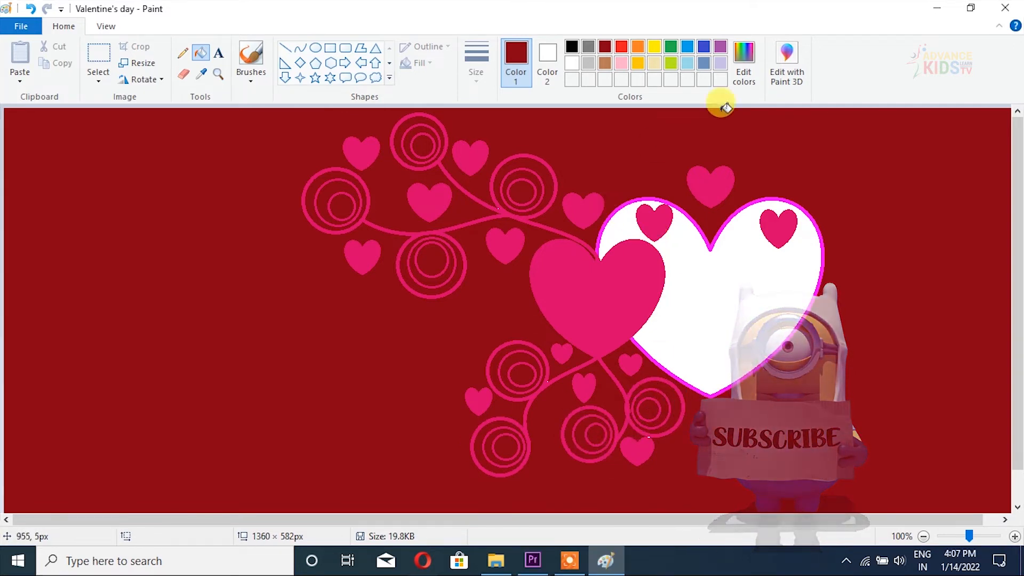
Choose the light pink basic color (Red 255, Green 128, Blue 255) and fill the large outlined heart with it
click(744, 54)
click(494, 195)
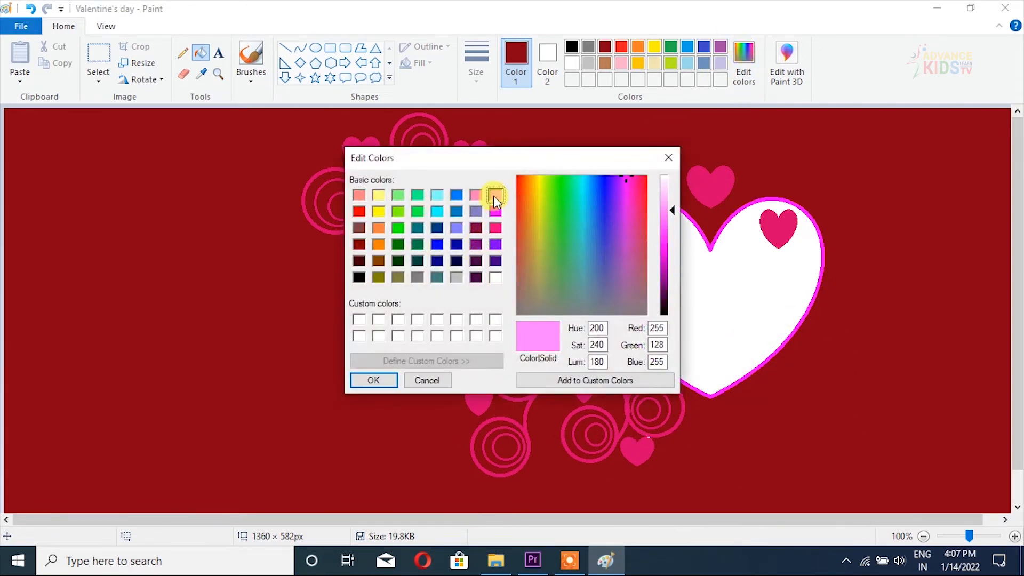
click(388, 382)
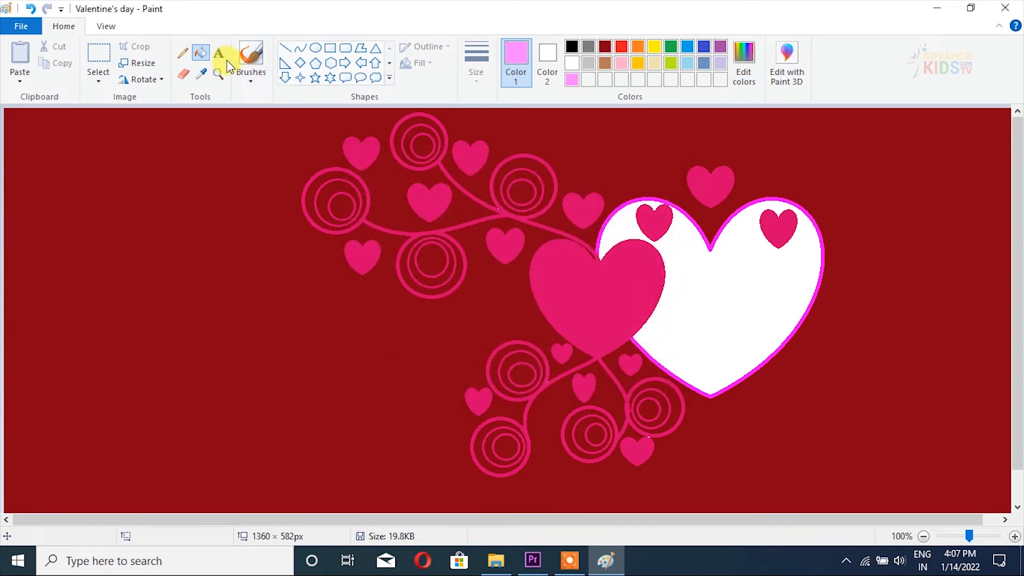
click(200, 53)
click(714, 290)
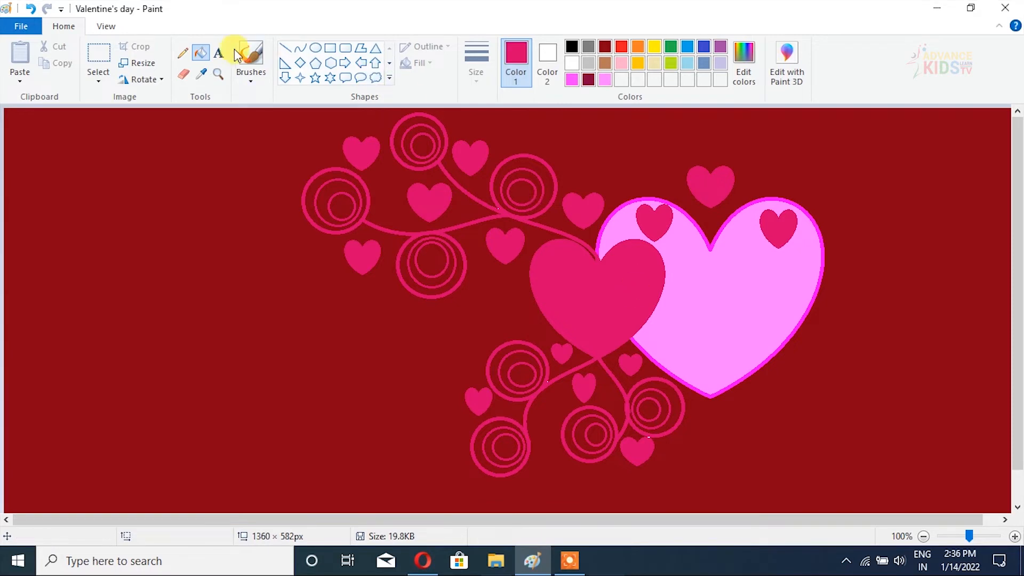
Add the text "Happy Valentine's Day" on three lines in deep pink inside the large light pink heart
click(218, 53)
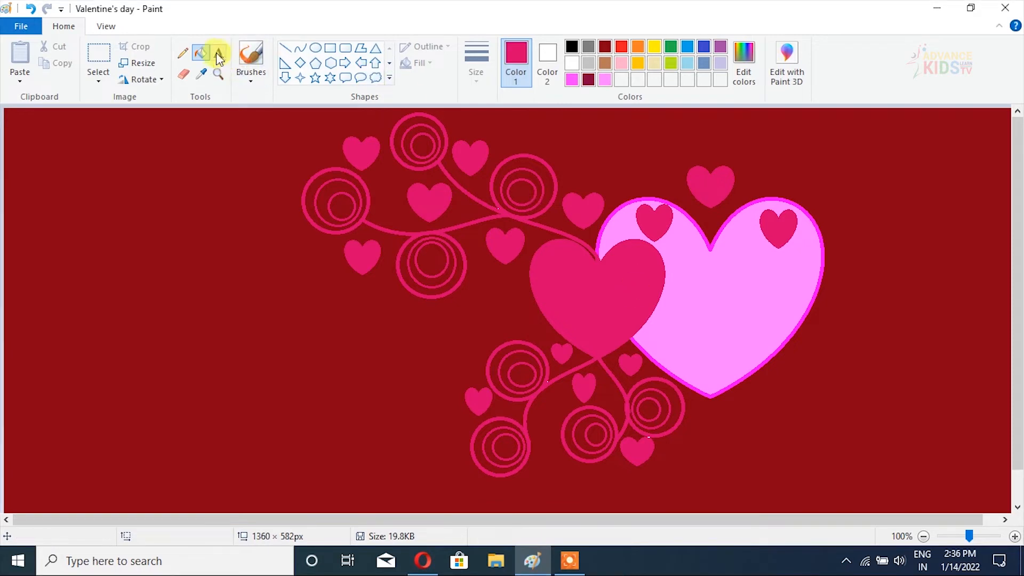
click(675, 277)
text(Happ)
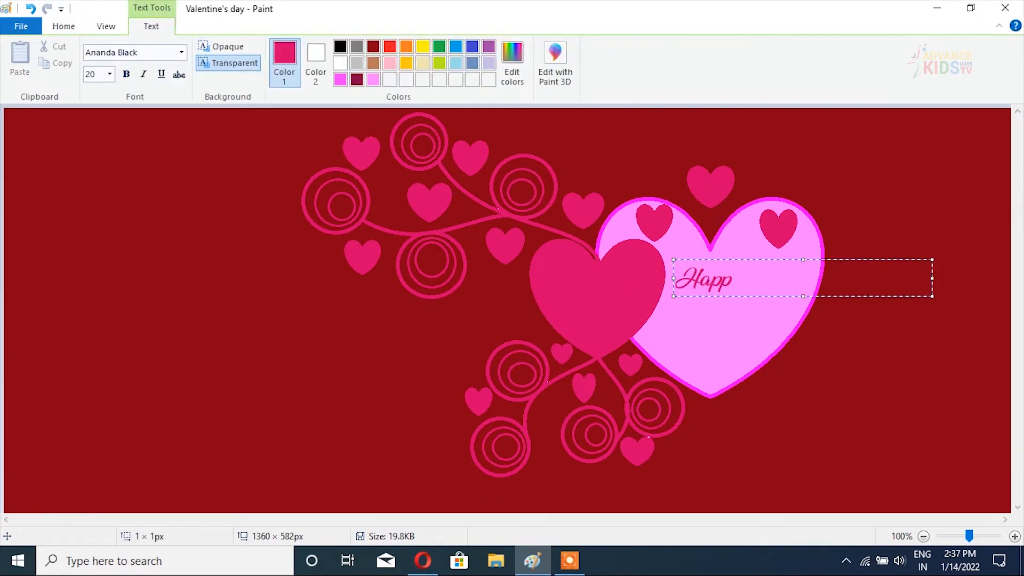
text(y)
click(677, 279)
key(Return)
text(Valentine's)
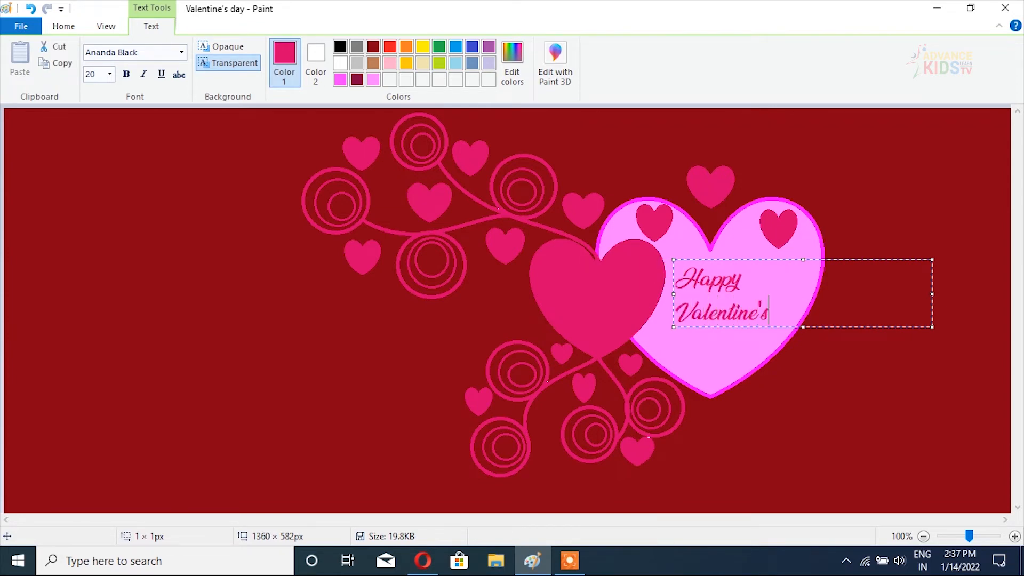
key(Return)
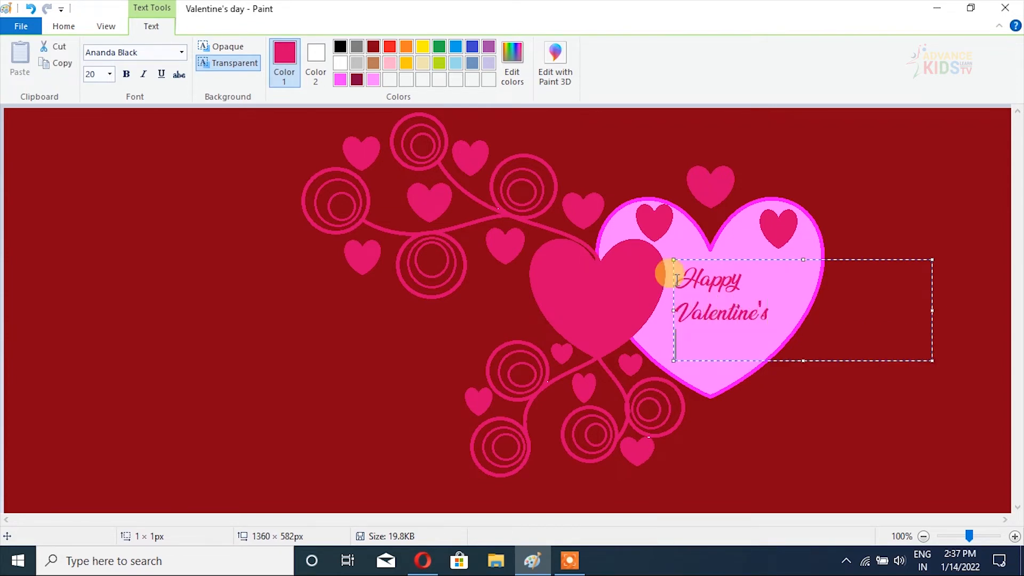
text(Day)
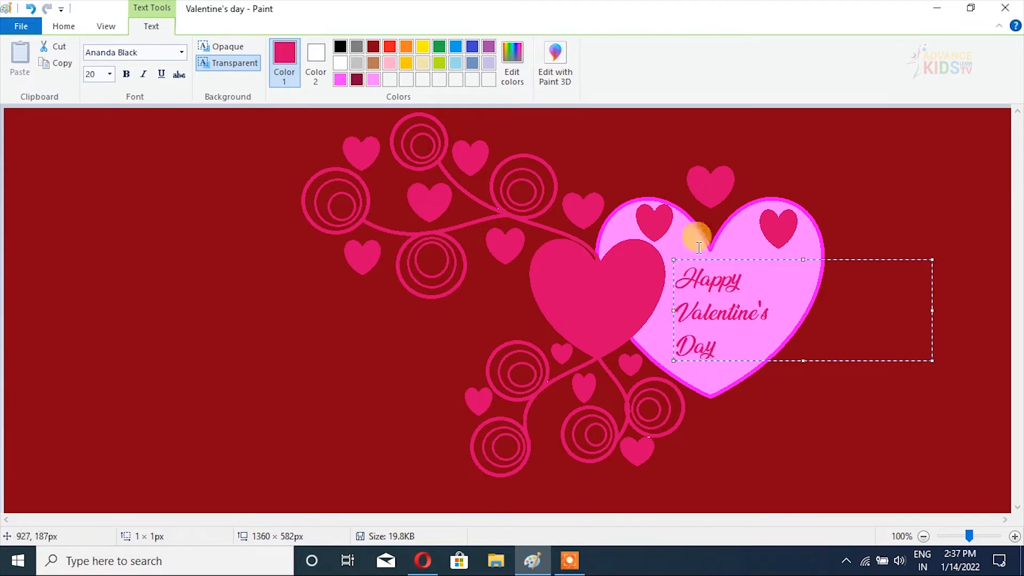
click(887, 199)
Draw a heart outline about 29 × 27 px near the end of "Valentine's" and nudge it slightly up and left
click(389, 63)
click(286, 77)
drag(766, 292, 786, 310)
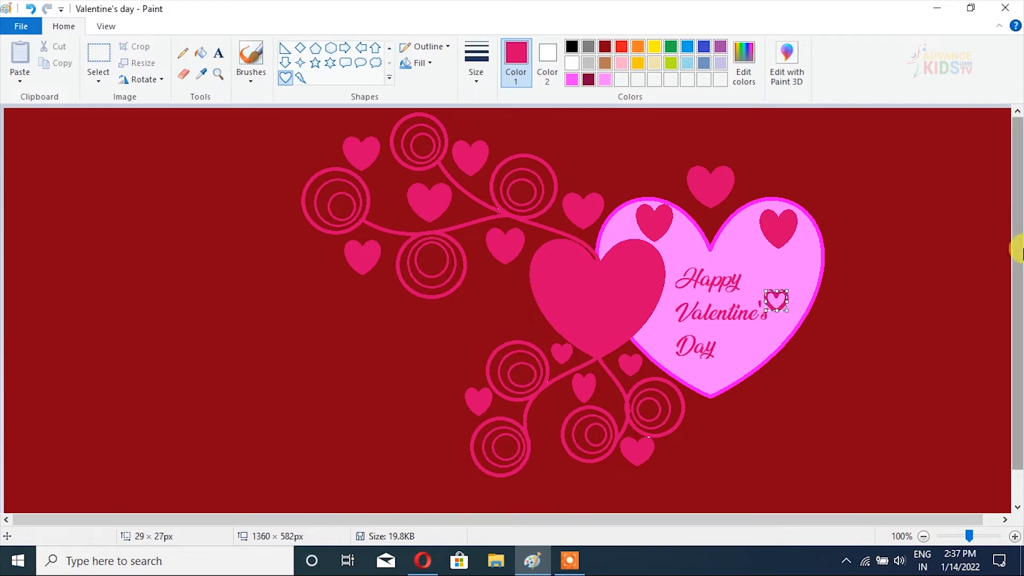
key(Up)
key(Up)
key(Up)
key(Left)
key(Left)
key(Left)
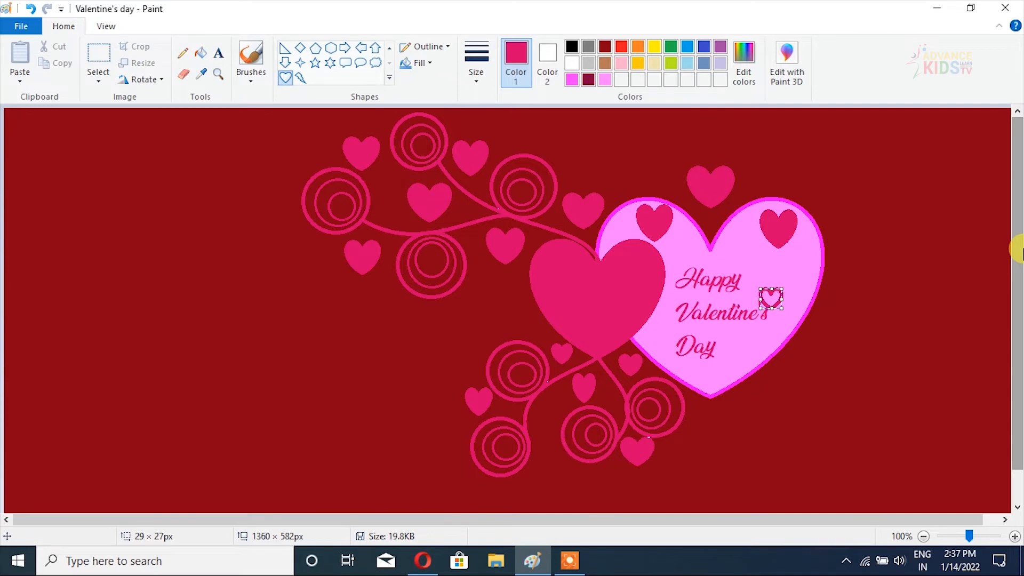
Draw a heart outline about 35 × 30 px just below "Day" and nudge it slightly left and up
click(689, 361)
drag(693, 366, 705, 379)
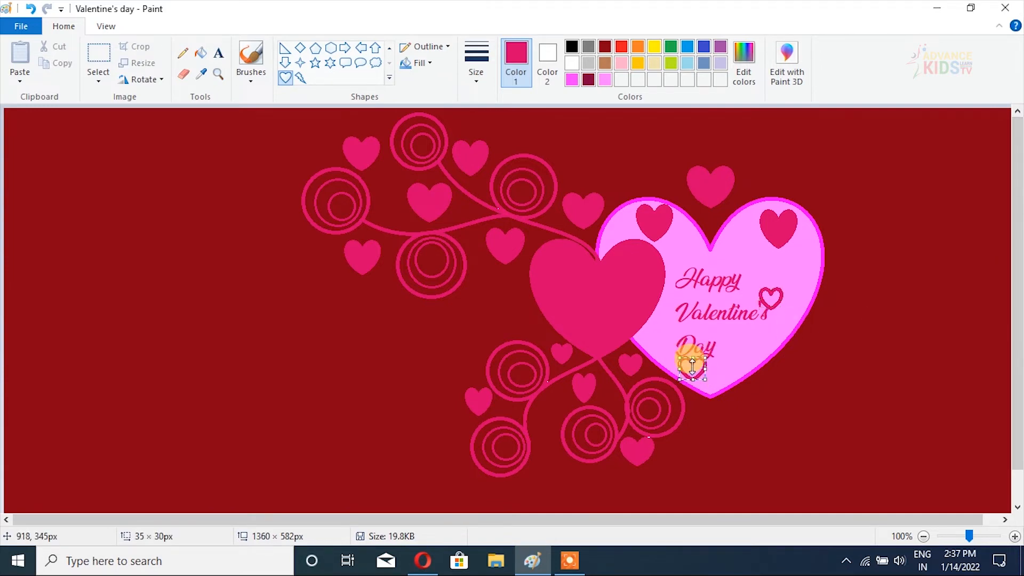
key(Left)
key(Left)
key(Left)
key(Left)
key(Left)
key(Left)
key(Left)
key(Left)
key(Left)
key(Left)
key(Up)
key(Up)
key(Up)
key(Up)
key(Up)
key(Up)
key(Up)
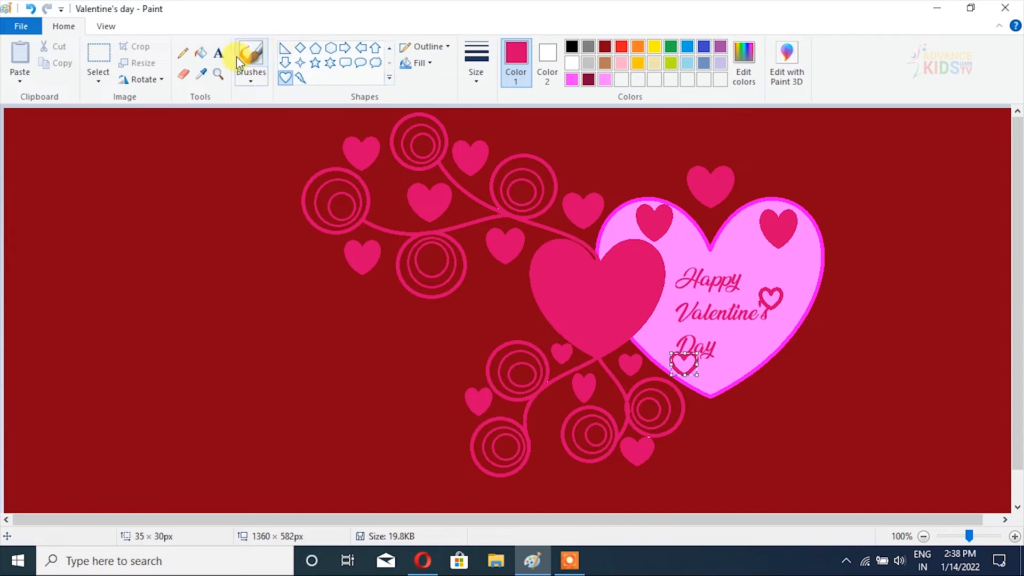
Fill the two hearts beside the greeting with deep pink and add another small filled heart above "Happy"
click(200, 53)
click(770, 297)
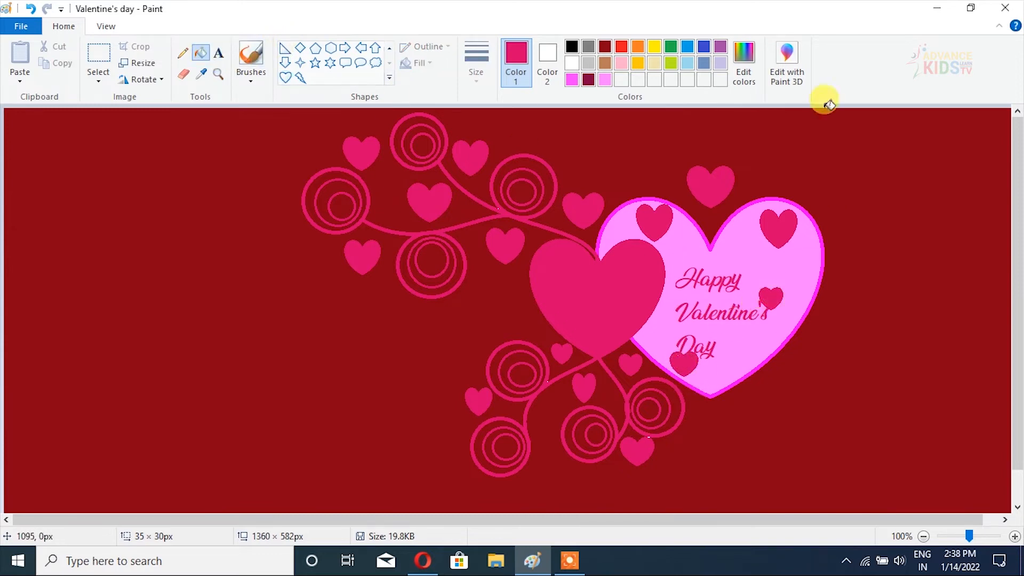
click(286, 77)
drag(675, 249, 694, 266)
click(201, 53)
click(685, 254)
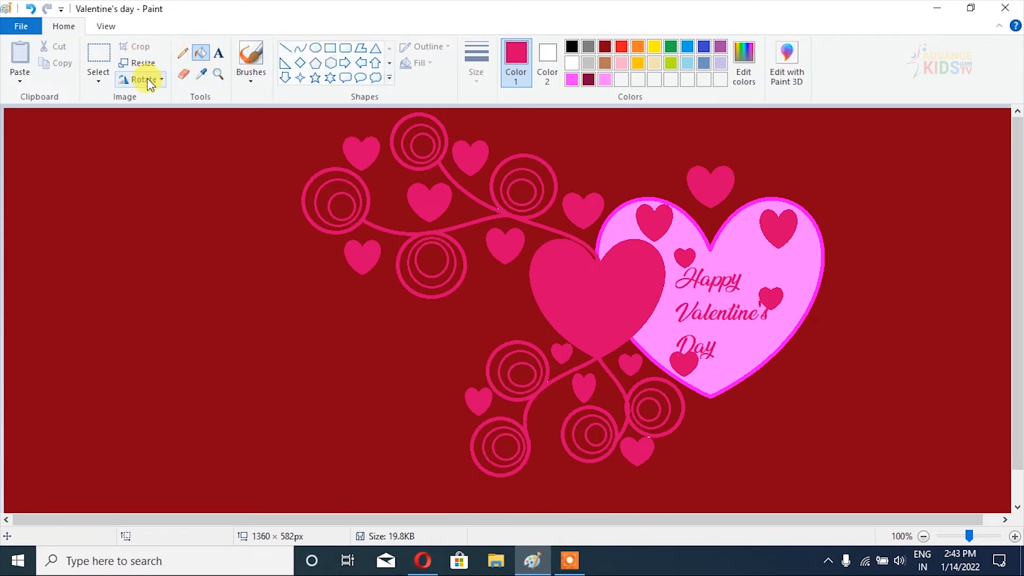
Add the text "Dearest Sweetheart," in white at size 26 on the empty background left of the hearts
click(219, 56)
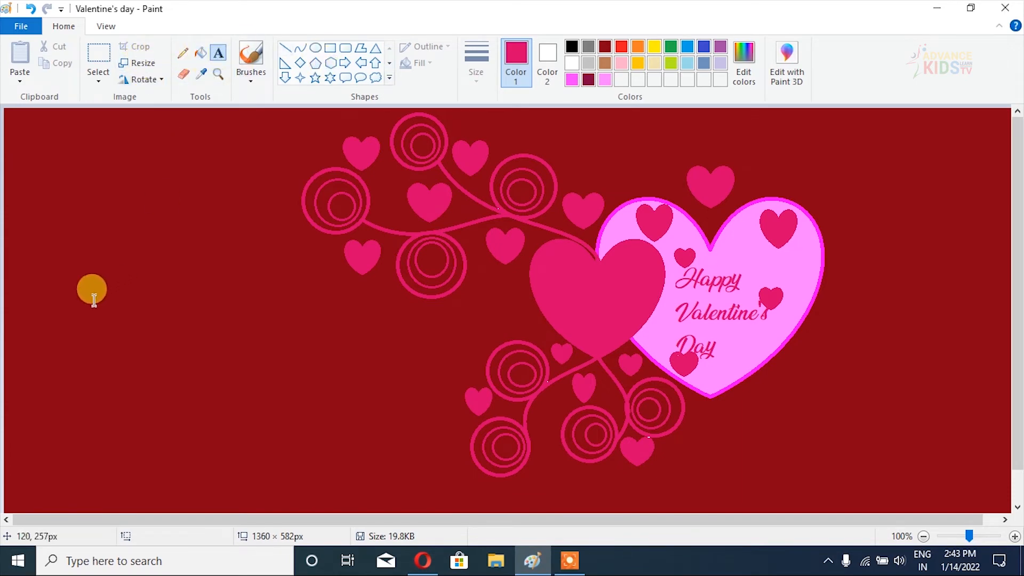
click(58, 320)
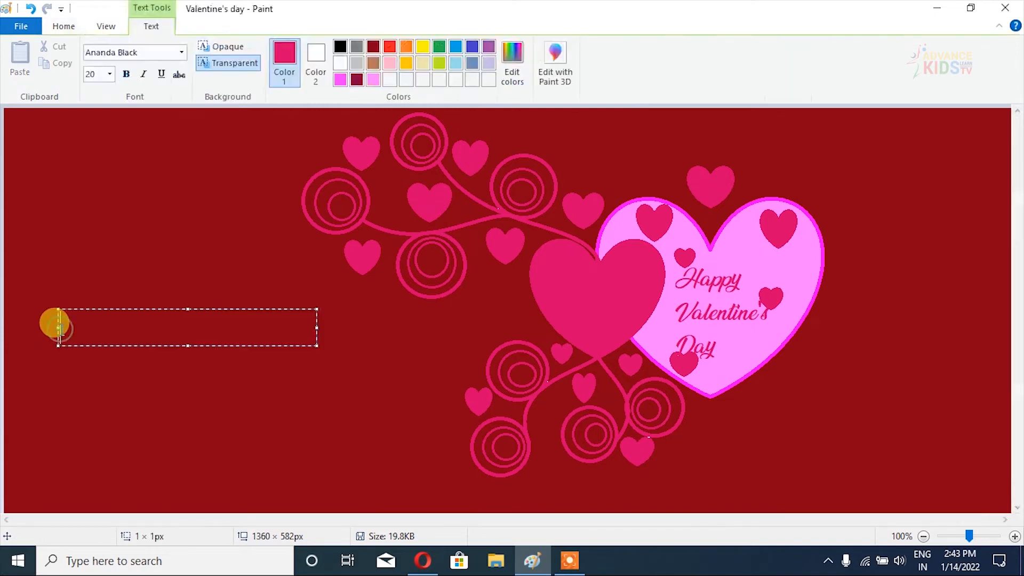
click(110, 77)
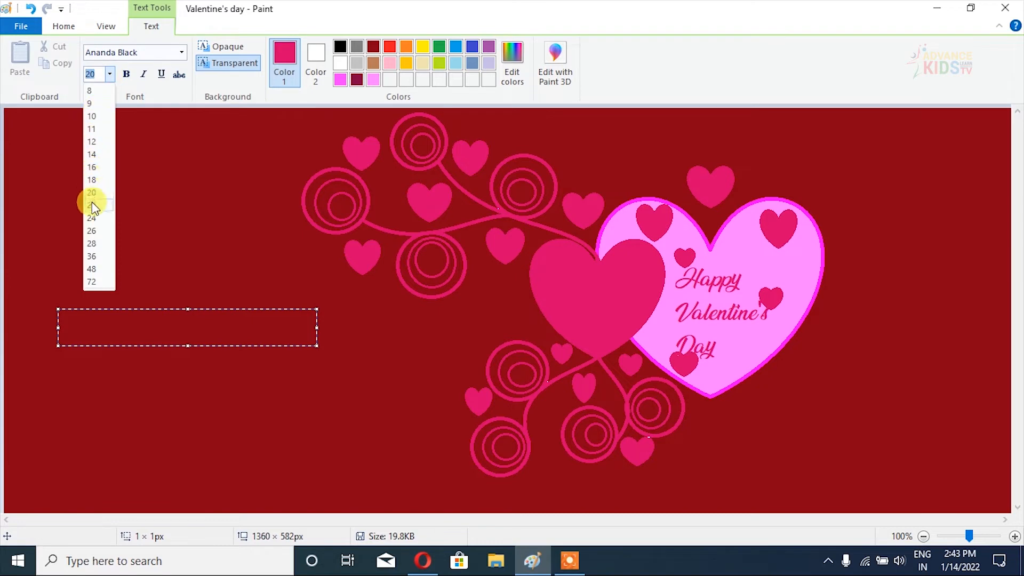
click(92, 230)
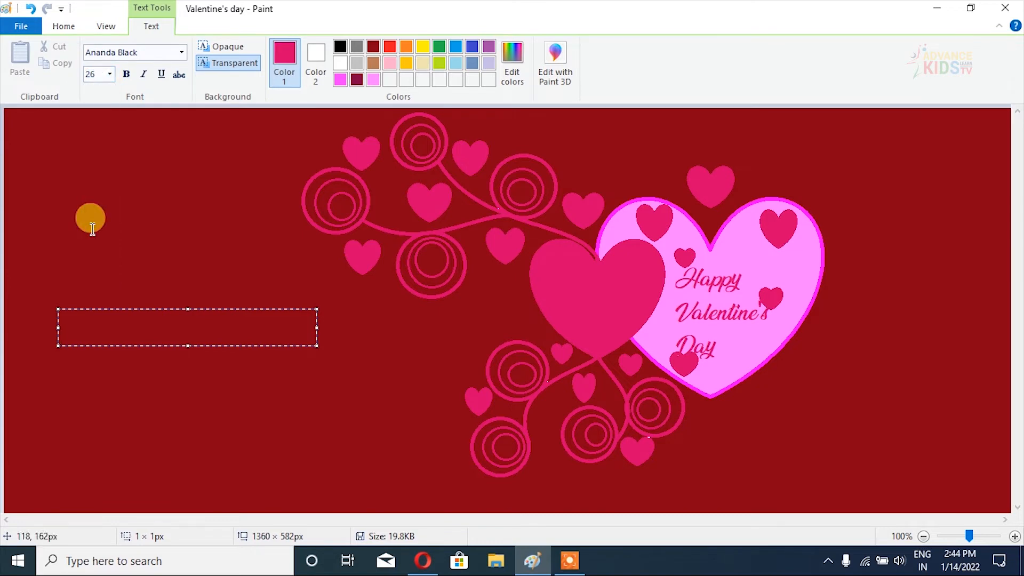
text(D)
key(BackSpace)
click(340, 63)
text(Deare)
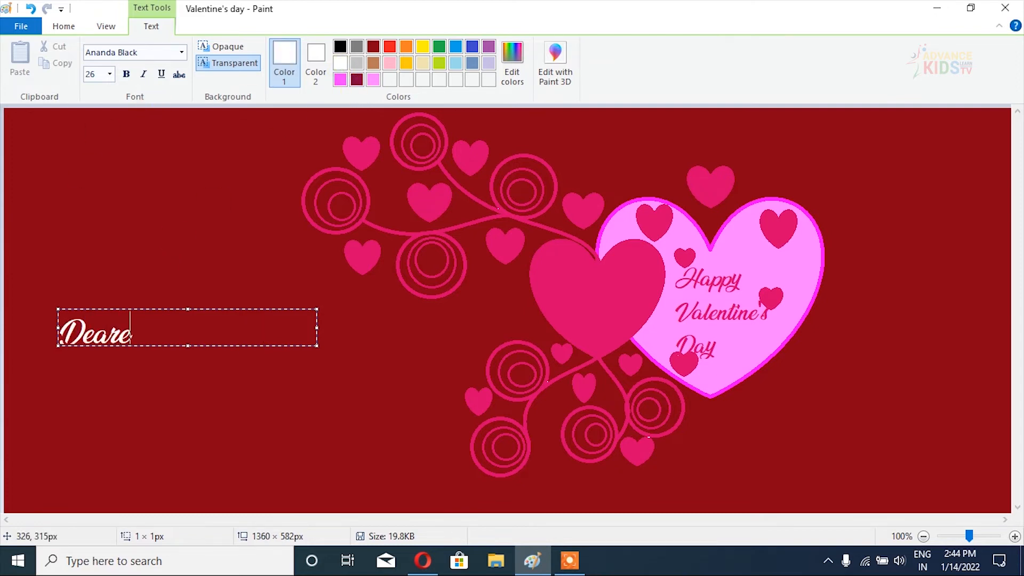
text(st Sweetheart)
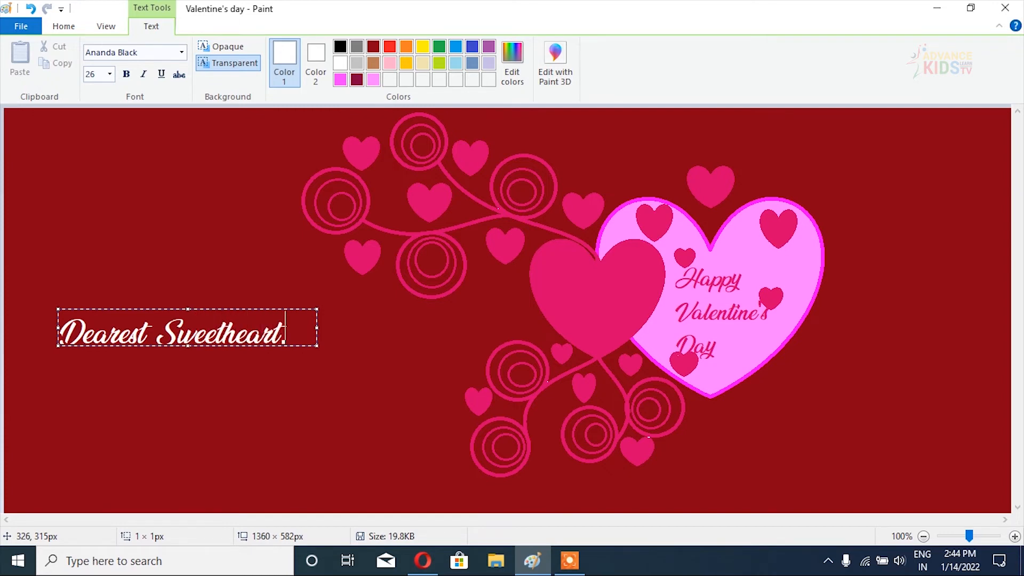
text(,)
Add a second line below "Dearest Sweetheart," in Ananda at size 20 reading "a day without you in my", with wider spacing around "you"
key(Return)
click(110, 74)
click(92, 191)
text(a)
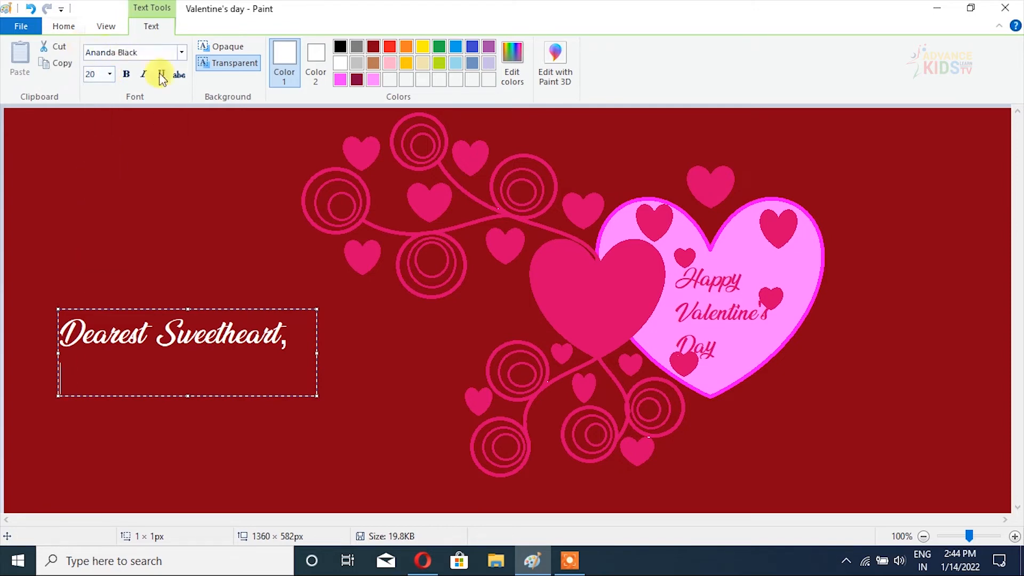
click(181, 51)
click(105, 385)
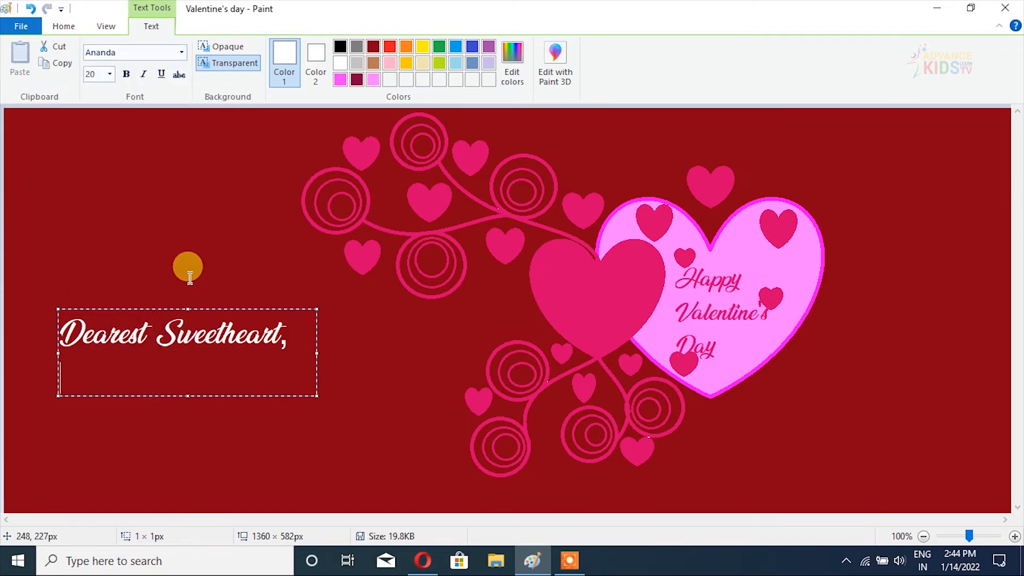
text(day)
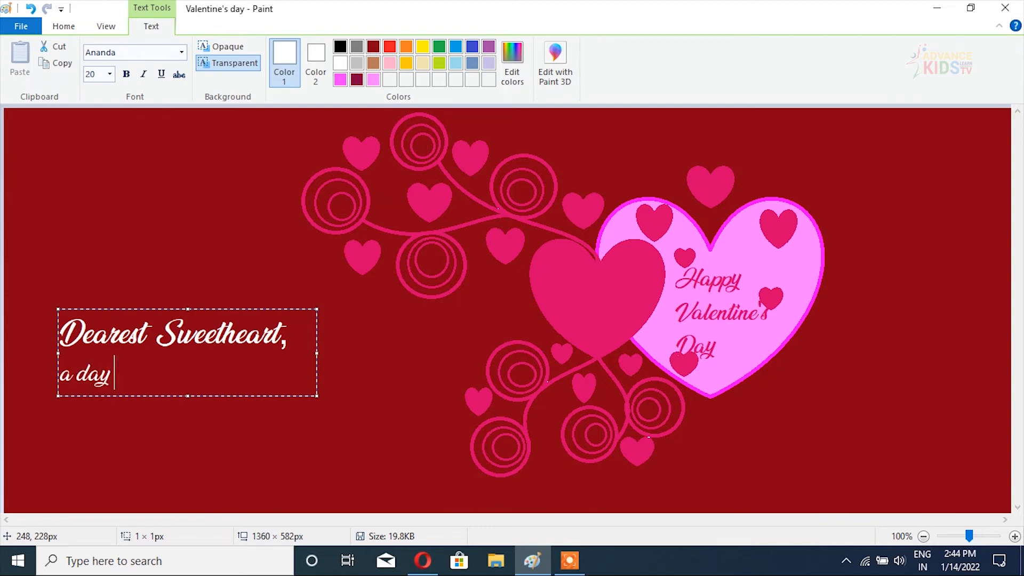
text( withou)
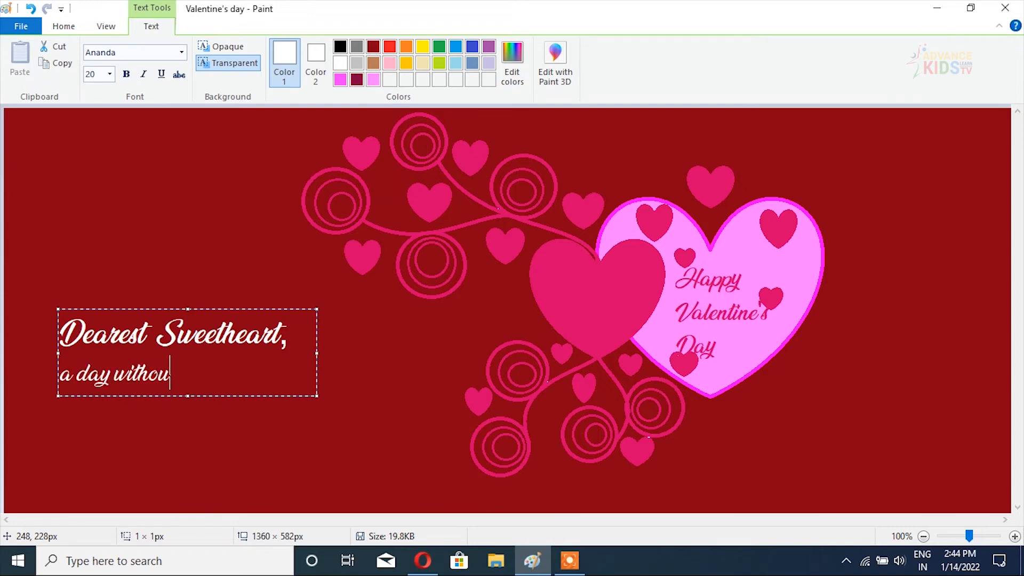
text(t you in my)
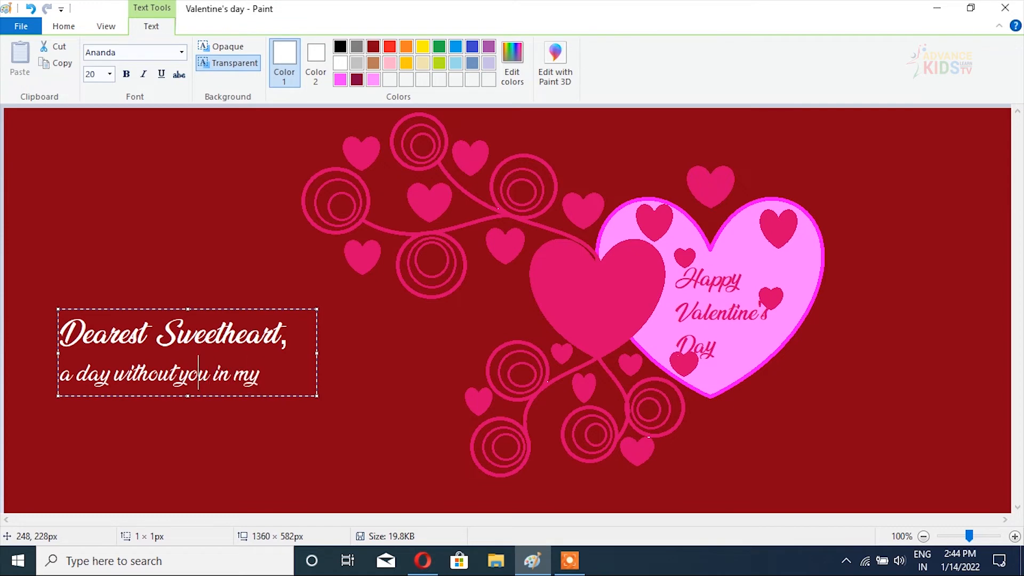
click(180, 373)
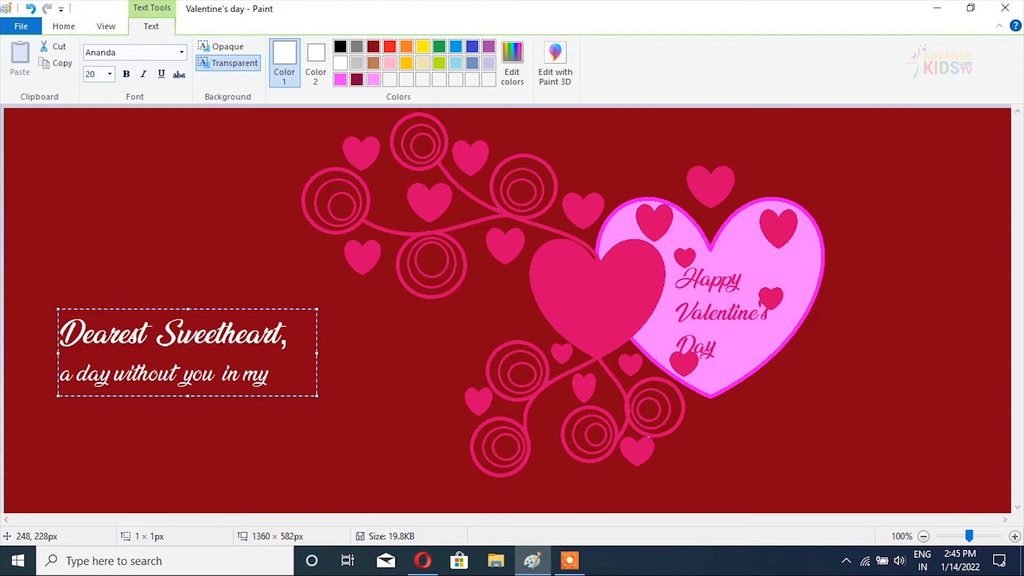
Continue the message on a new line with "life must never come for"
key(Return)
text(life)
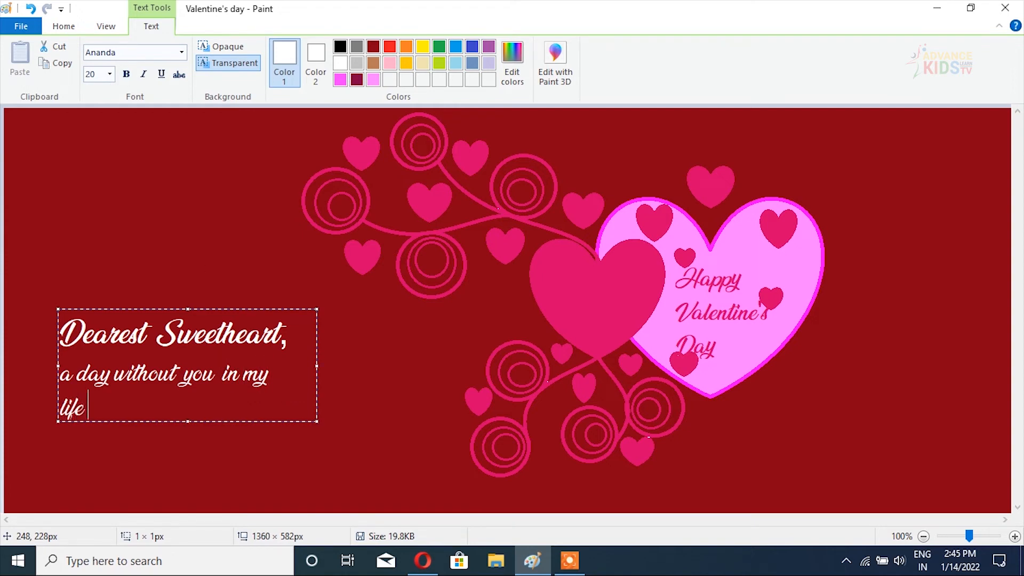
text( must never come for)
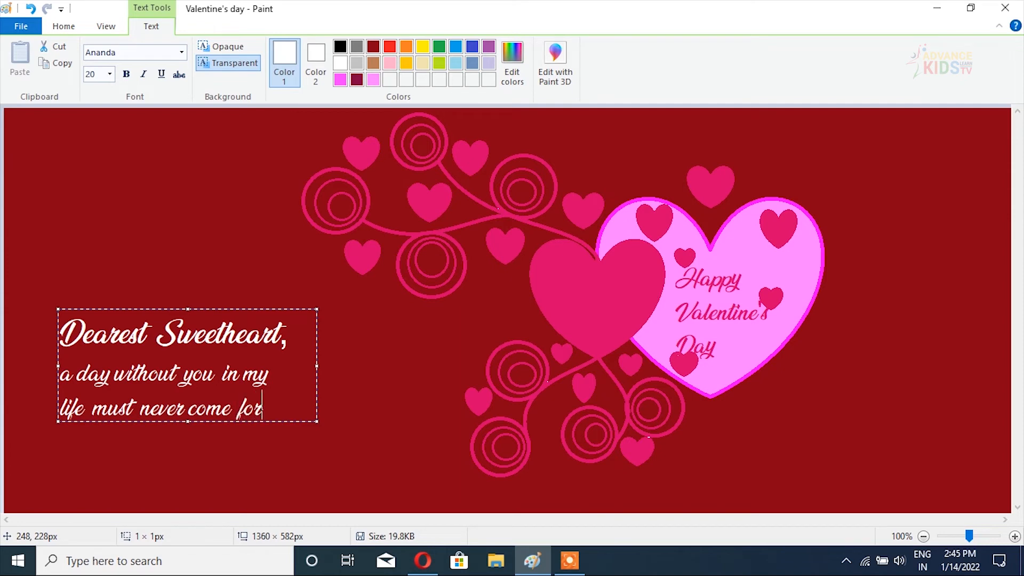
Add the next message line "if it does,then that will for"
key(Return)
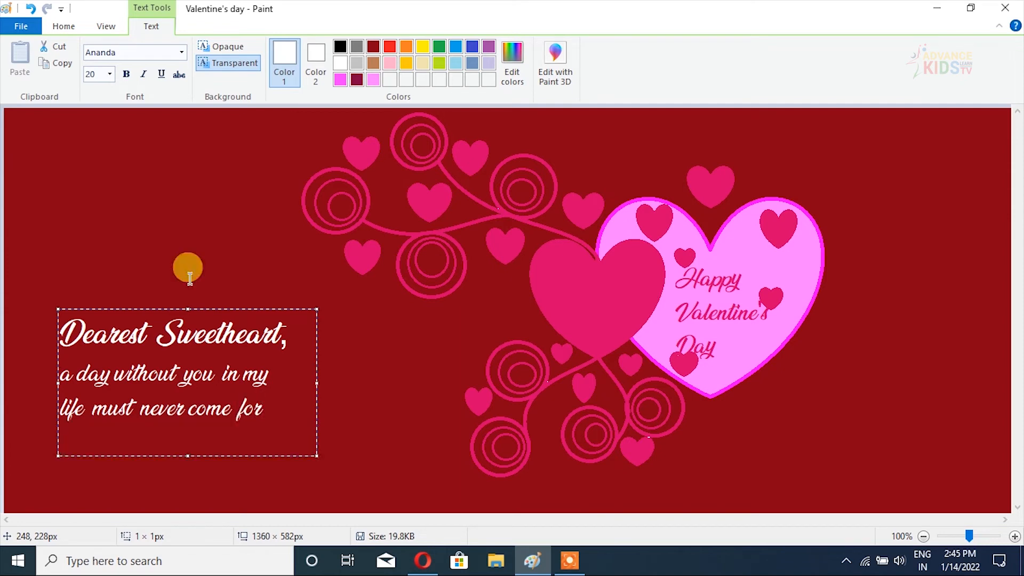
text(if it does)
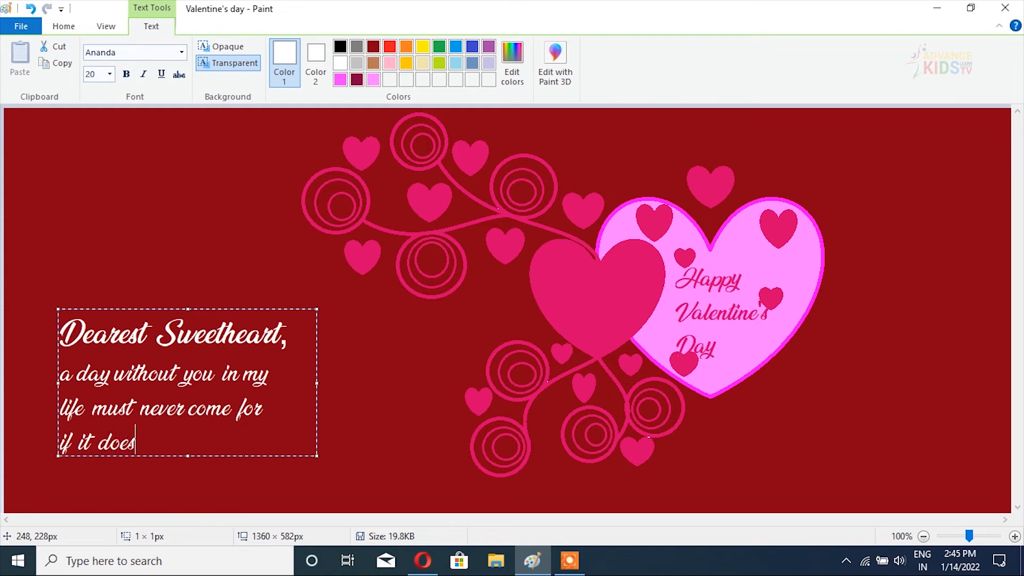
text(,then that)
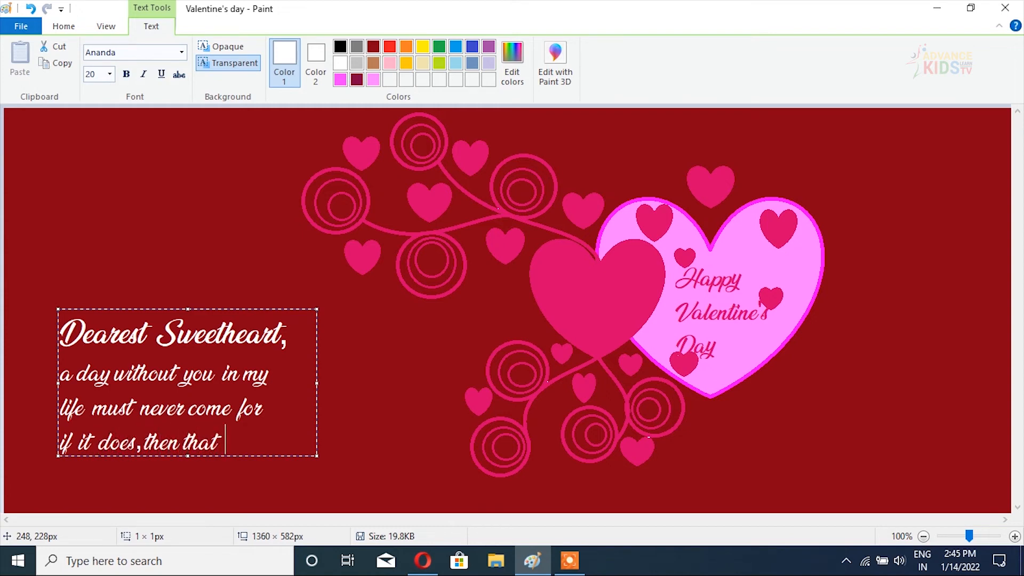
text( will for)
key(Left)
key(Left)
key(Left)
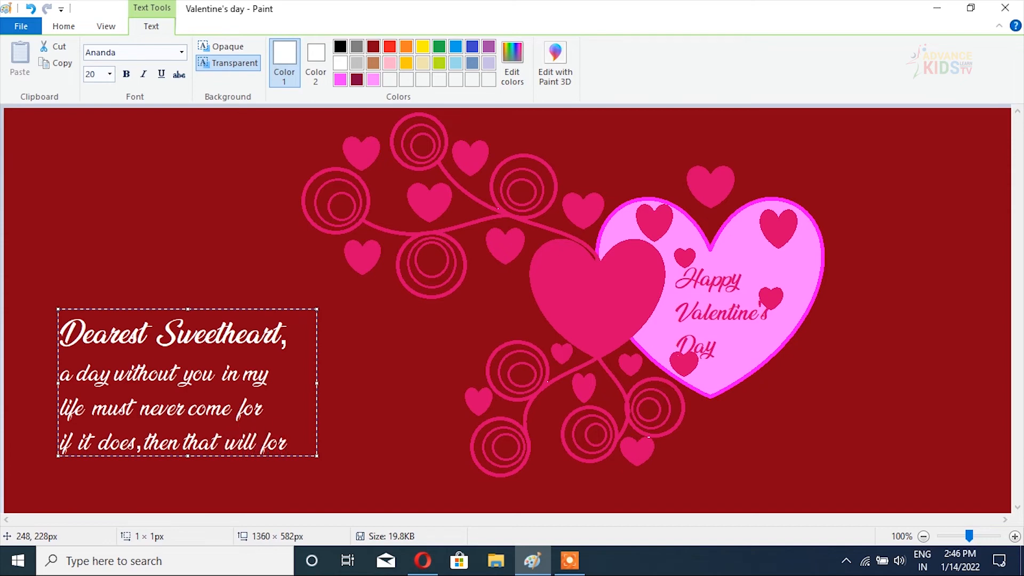
End the message with a new line reading "sure be the last day of my life"
key(Return)
text(sure)
text( be that)
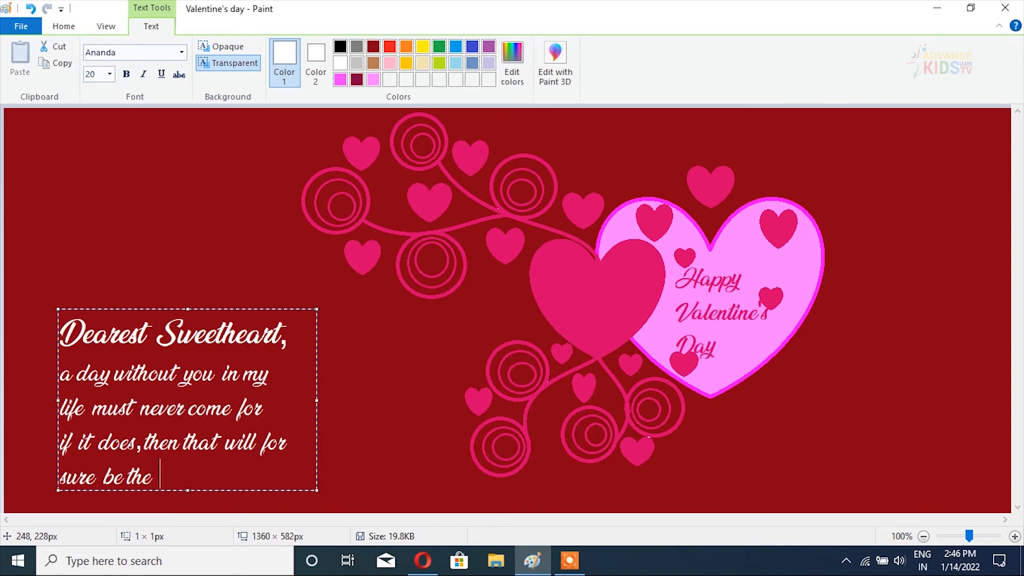
text(last day )
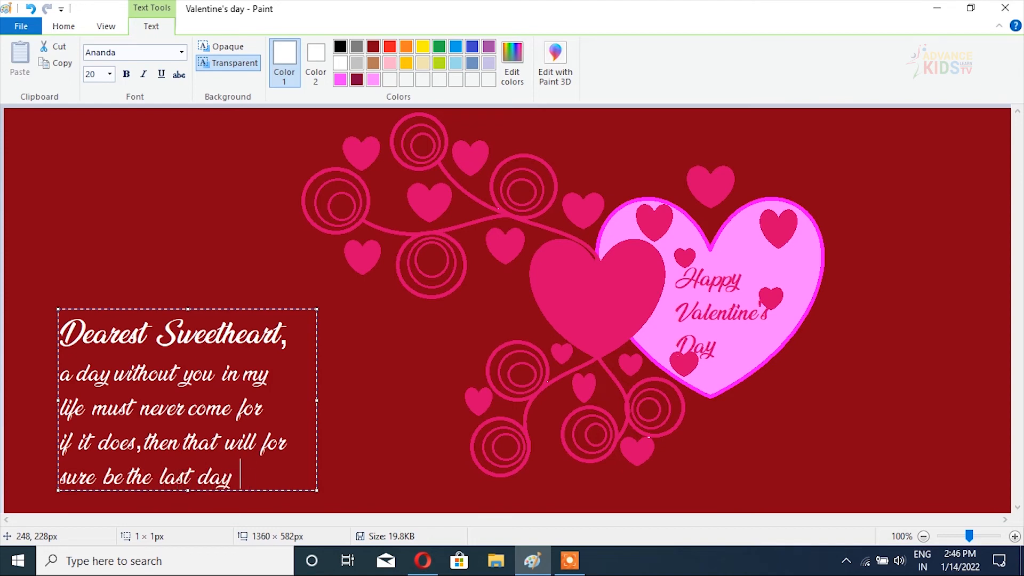
text(of my)
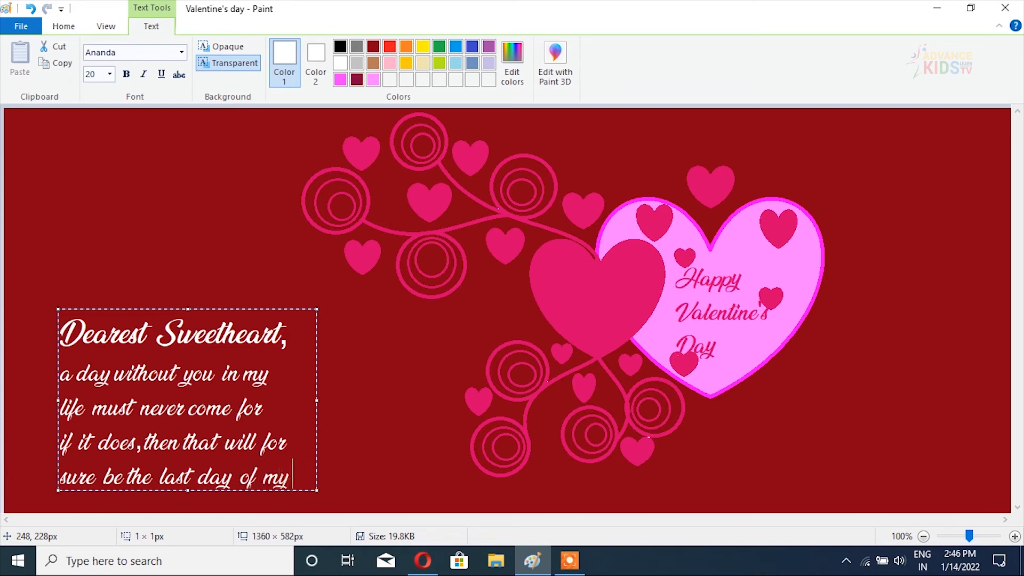
text( life)
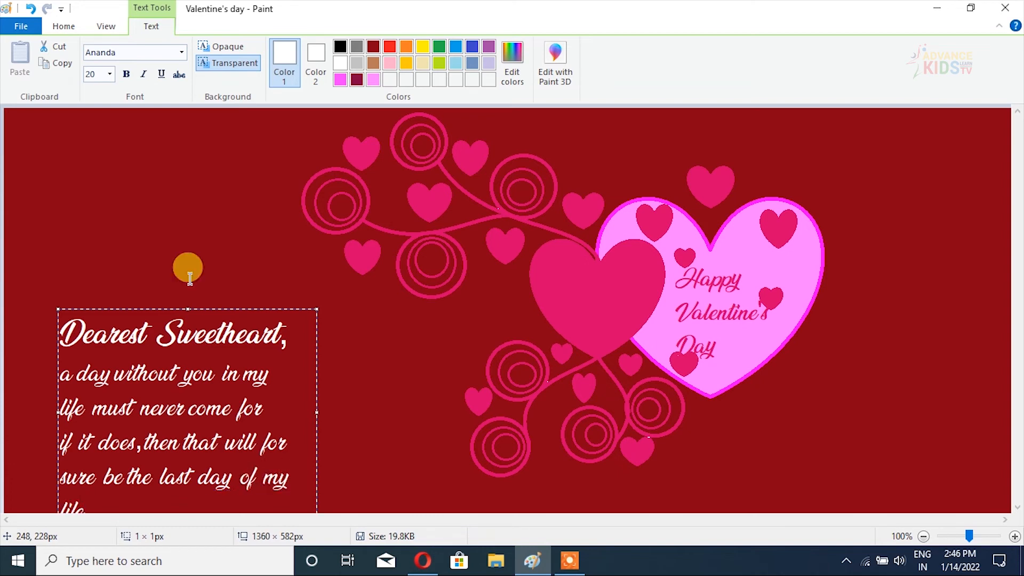
Widen the text box so "life" fits on the last line, move the message slightly right and up, and place it
drag(310, 411, 333, 415)
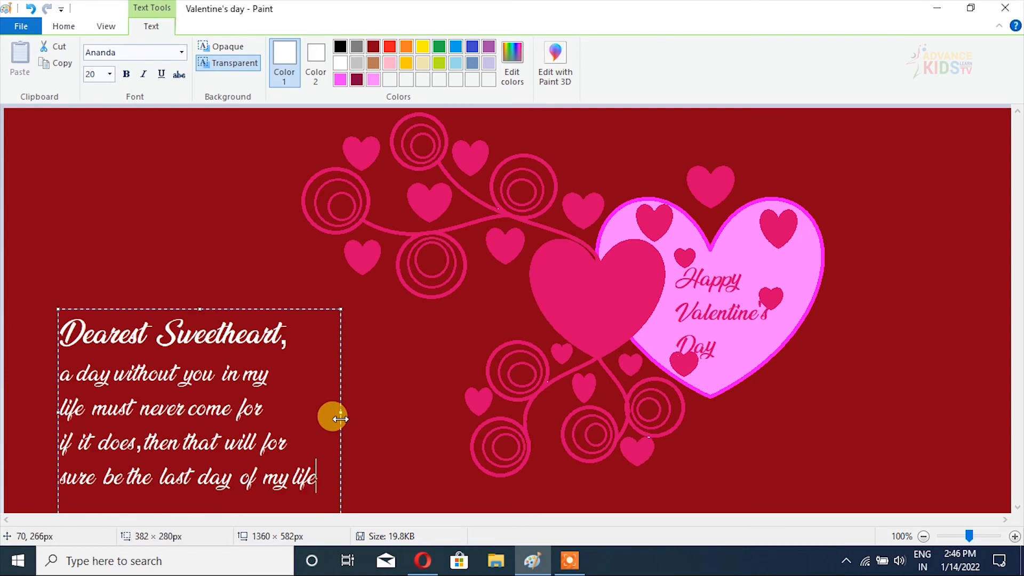
drag(245, 307, 294, 296)
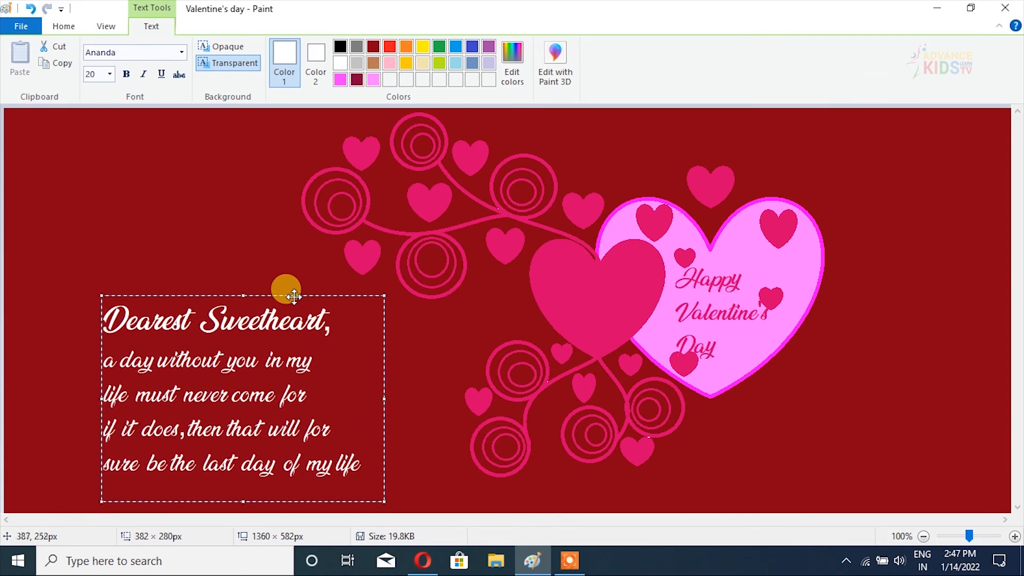
click(418, 336)
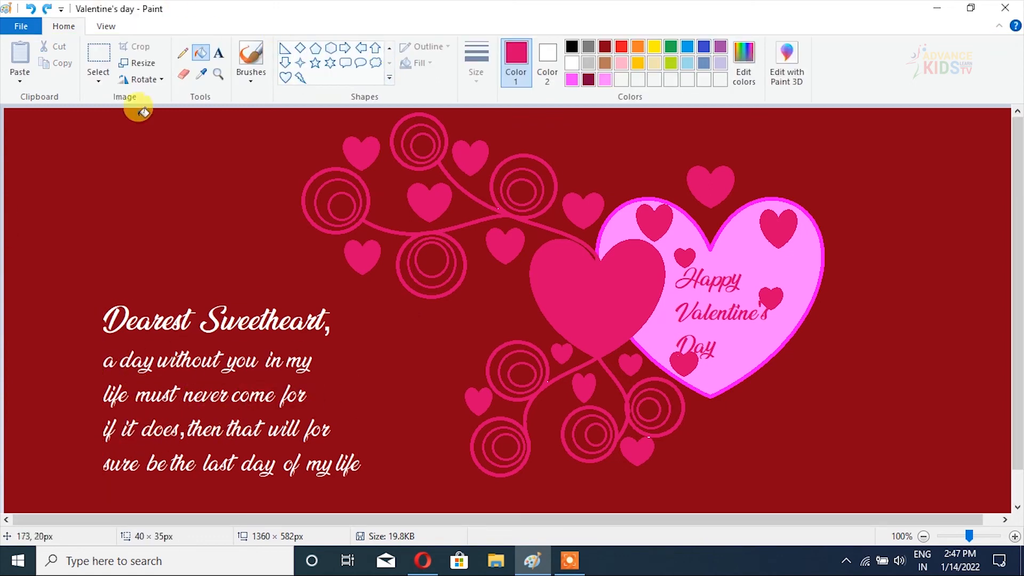
Draw a small deep pink heart outline below the message, under "be the"
click(285, 78)
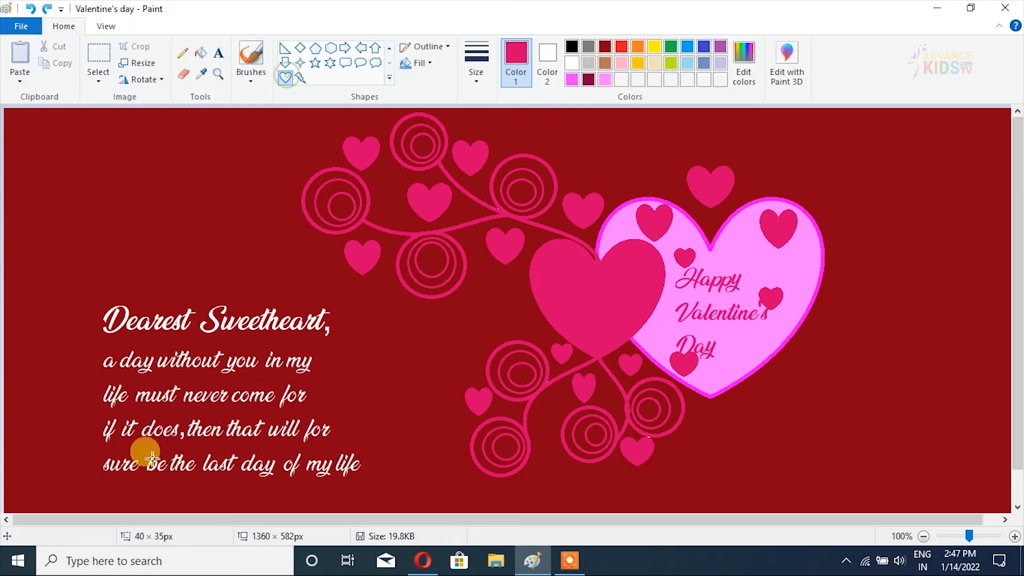
drag(145, 478, 178, 507)
click(204, 490)
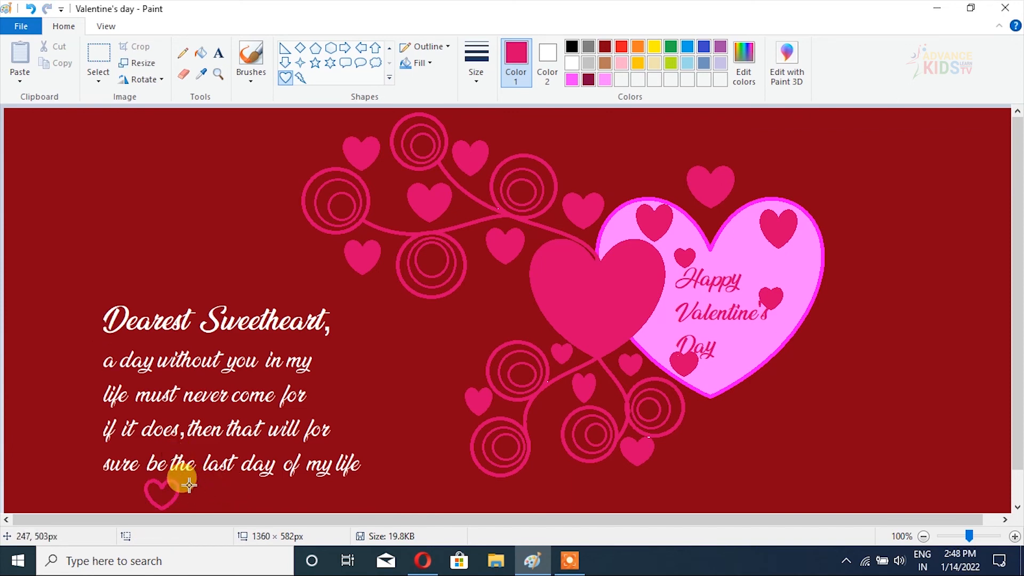
Draw two more heart outlines in a row to its right, about 35 × 30 px and 45 × 36 px, nudging the smaller one left
drag(196, 485, 215, 503)
key(Left)
key(Left)
key(Left)
key(Left)
key(Left)
key(Left)
key(Left)
key(Left)
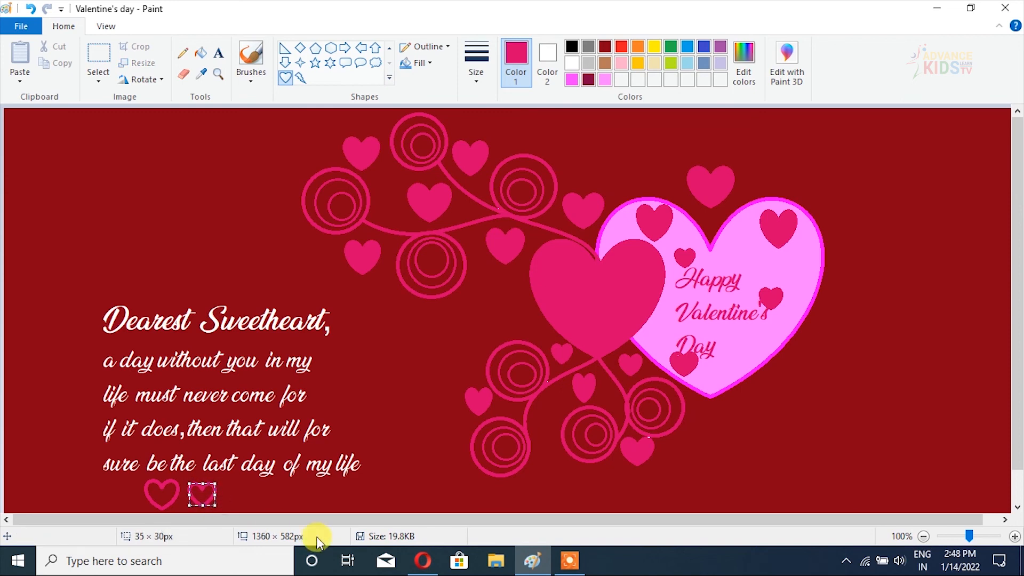
click(247, 488)
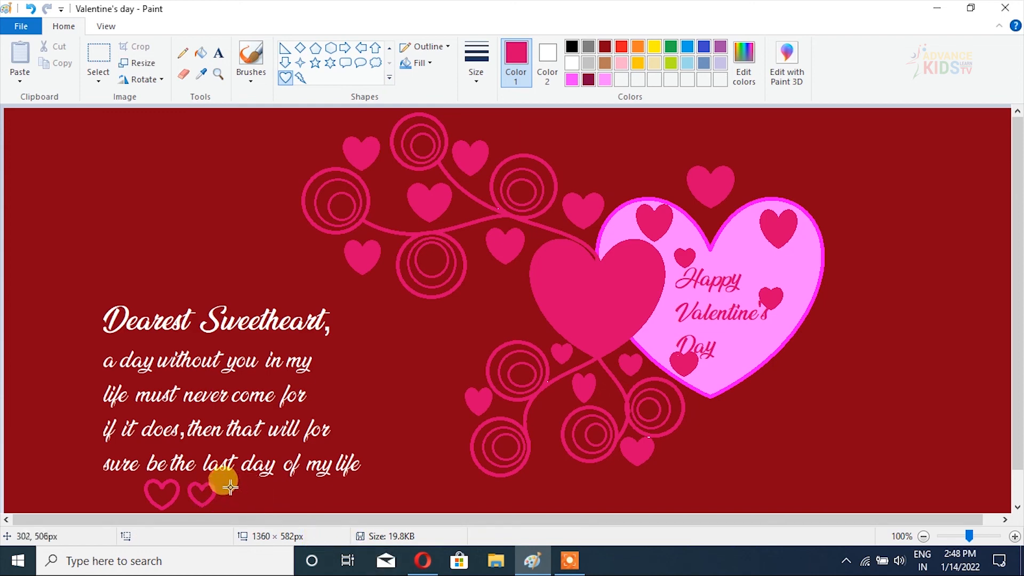
drag(227, 485, 261, 509)
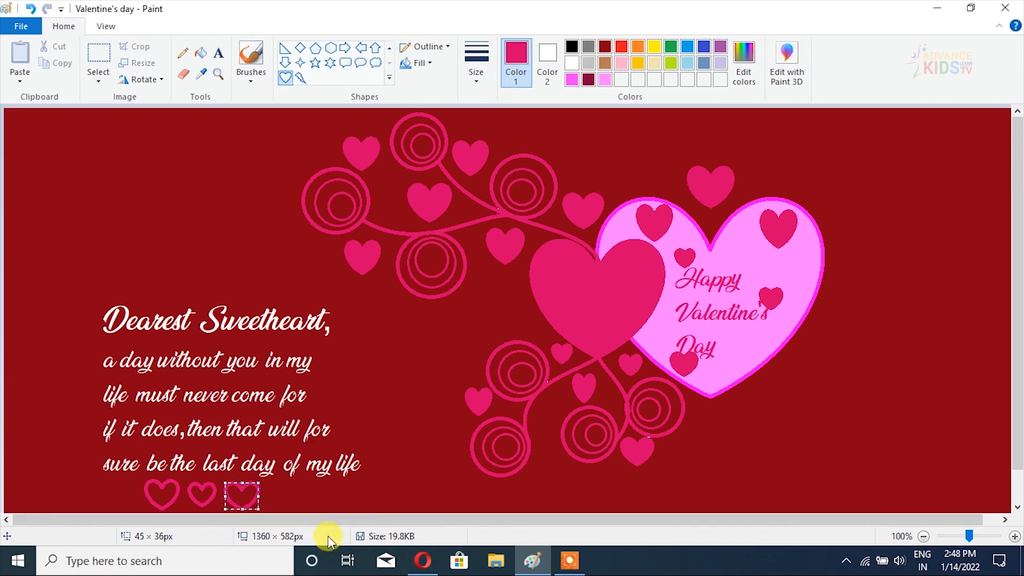
click(107, 55)
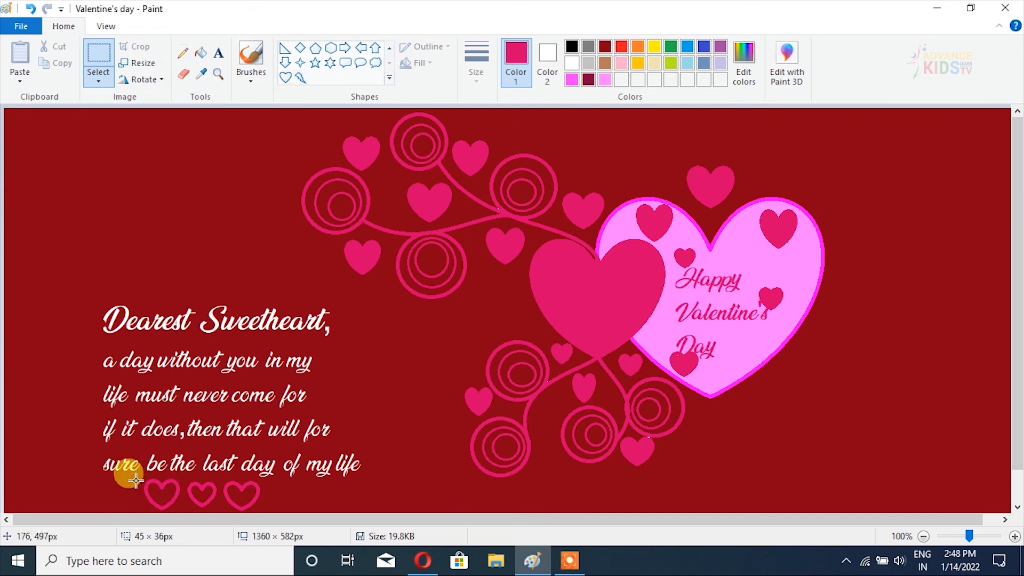
Fill the three hearts below the message with white, including their outlines
click(201, 53)
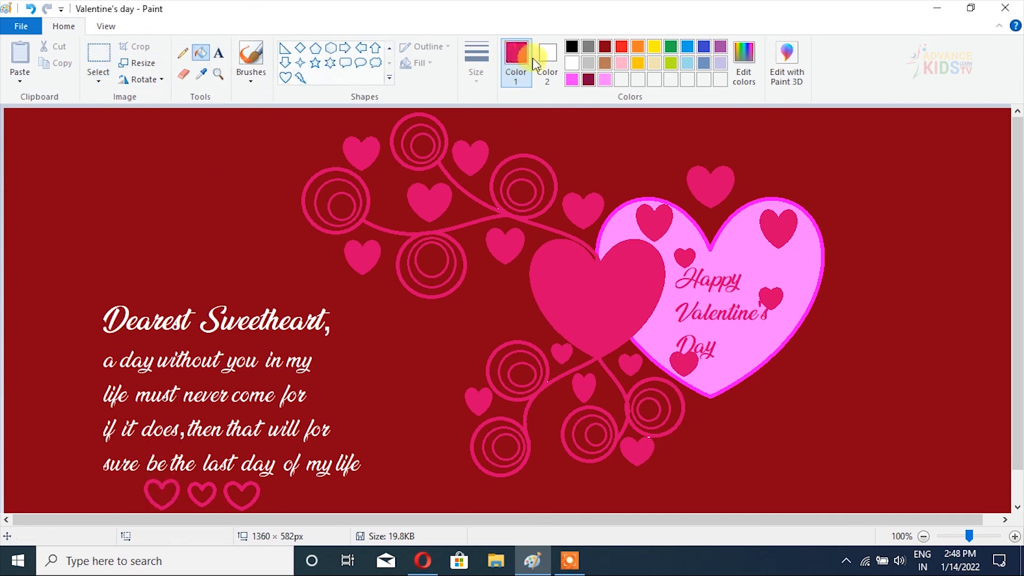
click(572, 63)
click(157, 488)
click(198, 490)
click(235, 490)
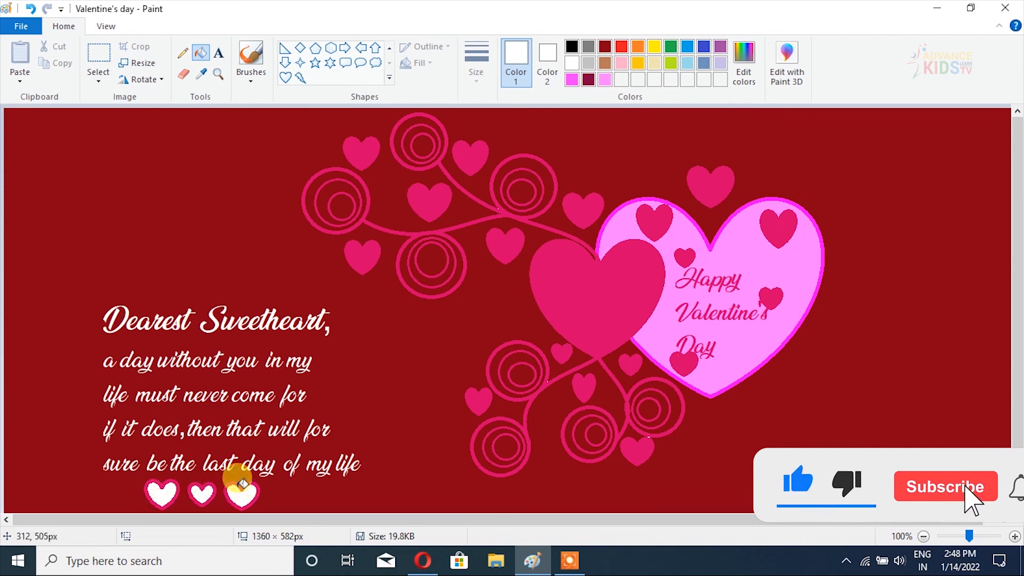
click(243, 483)
click(196, 484)
click(161, 485)
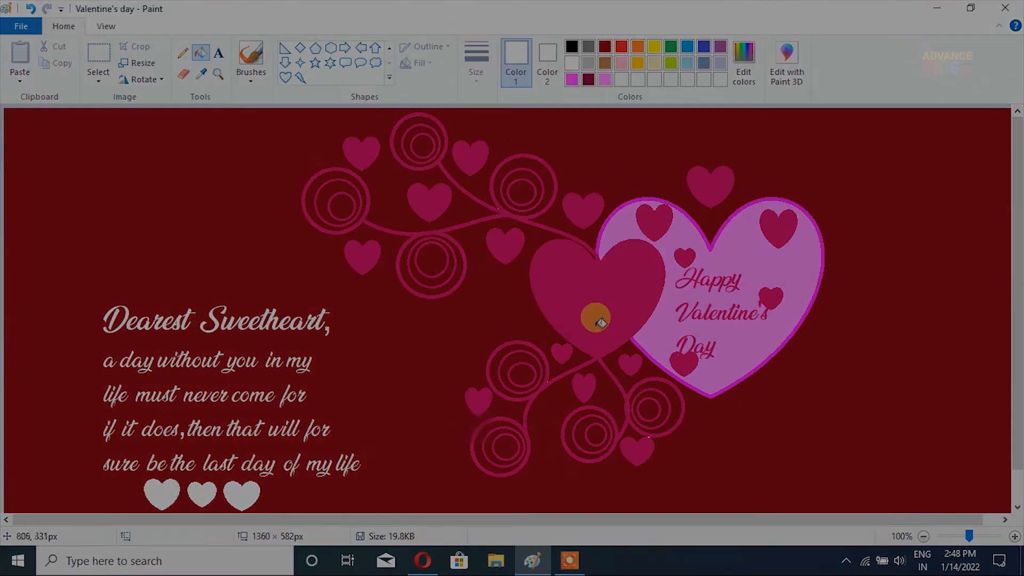